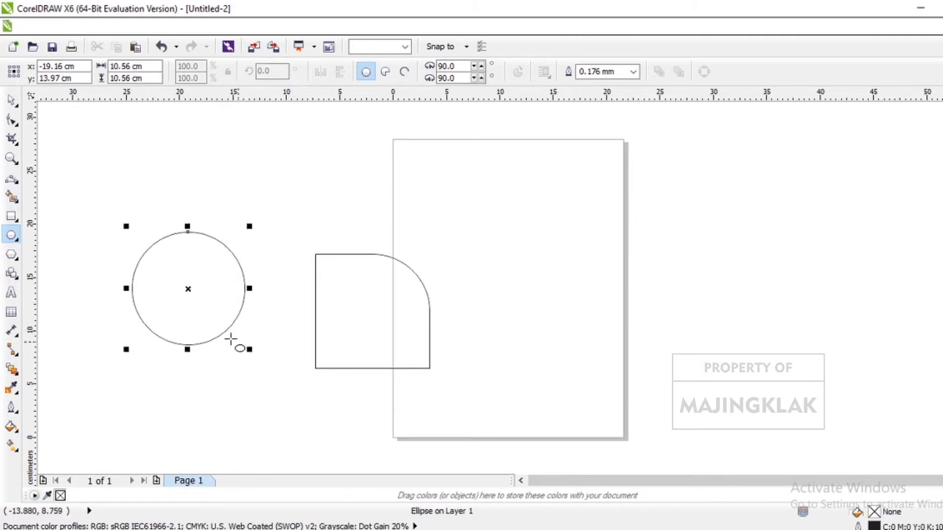
- Enlarge the circle to about 12.8 cm in diameter and center it on the upper-left corner of the rounded square
left_click_drag(187, 289, 314, 255)
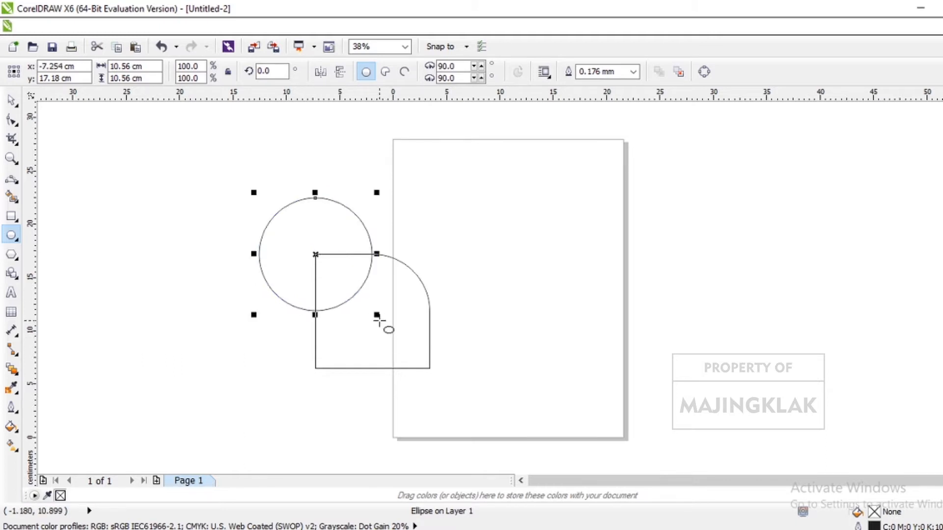
left_click_drag(376, 316, 400, 341)
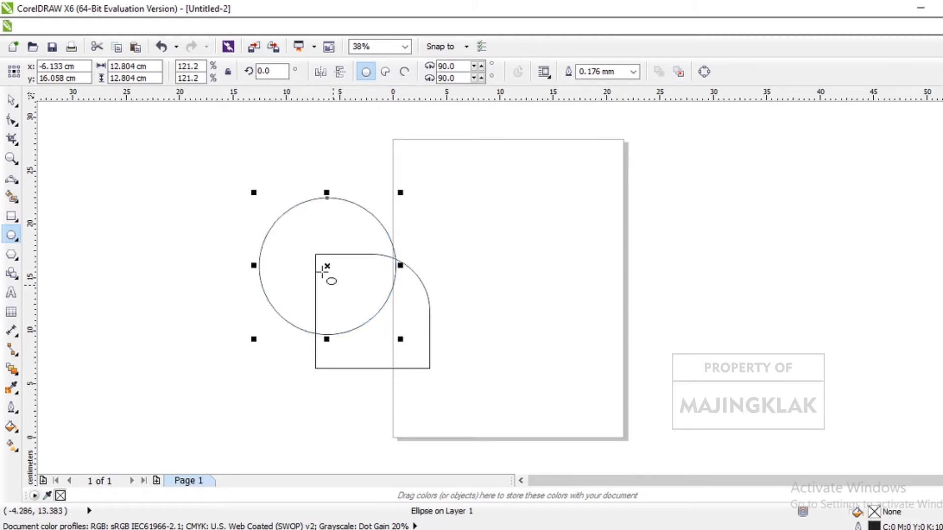
left_click_drag(326, 266, 315, 255)
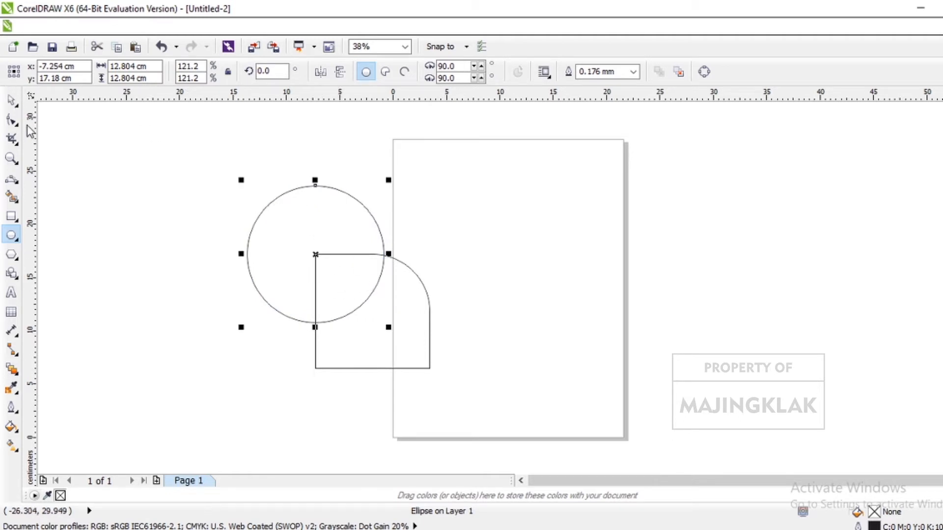
- Trim the rounded square with the overlapping circle and delete the circle
left_click(10, 100)
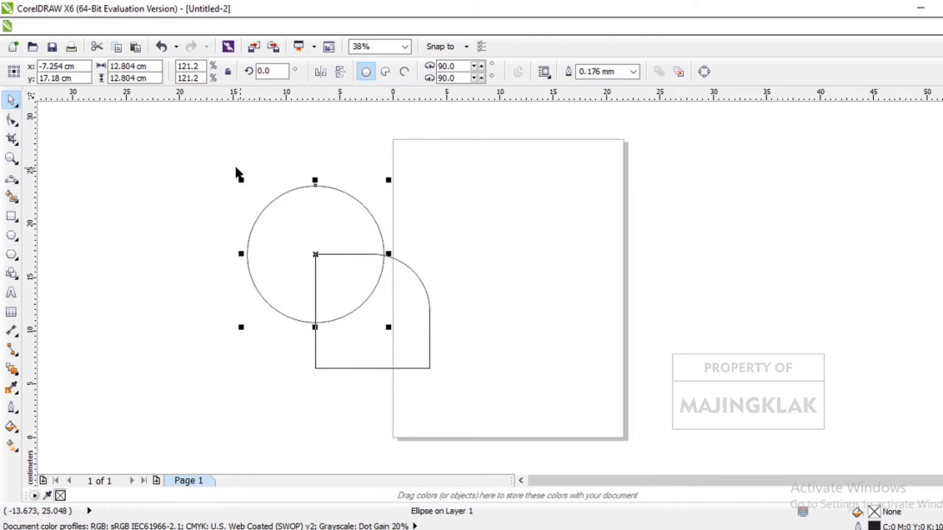
left_click_drag(204, 155, 535, 457)
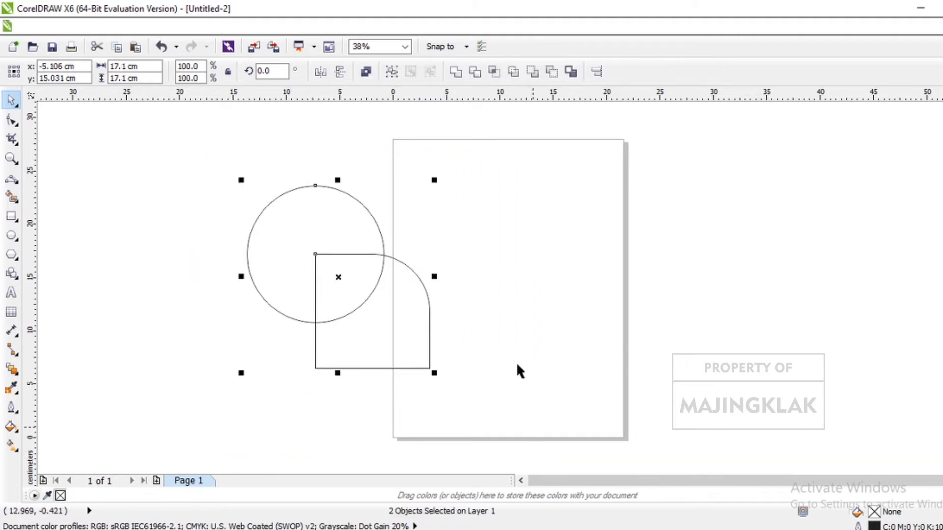
left_click(475, 72)
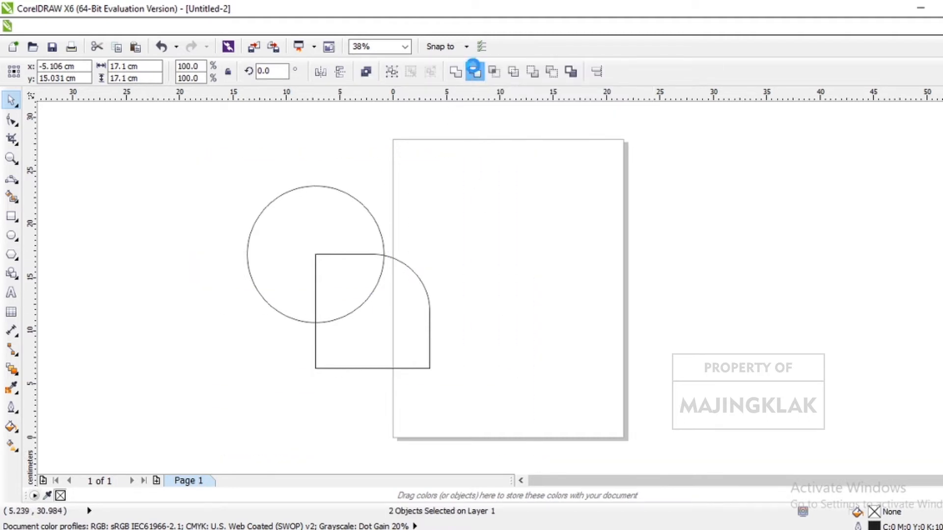
left_click(324, 260)
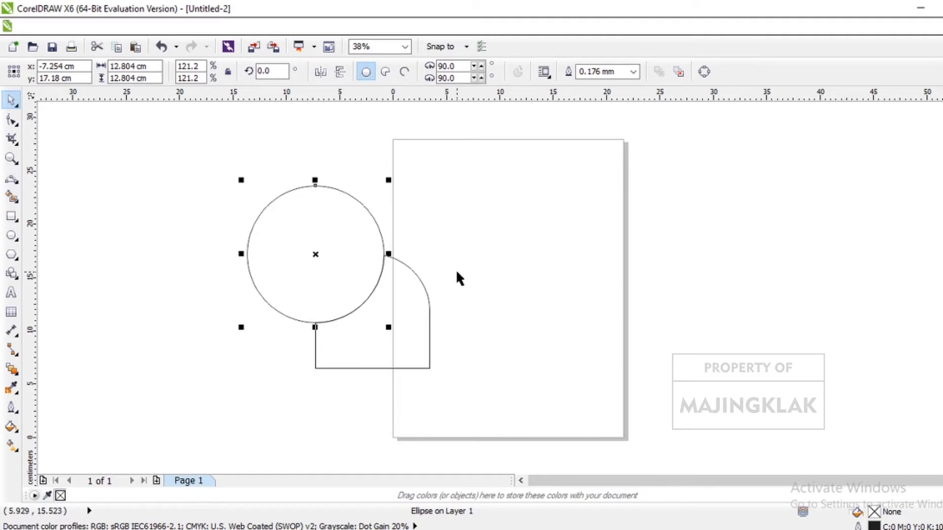
key("Delete")
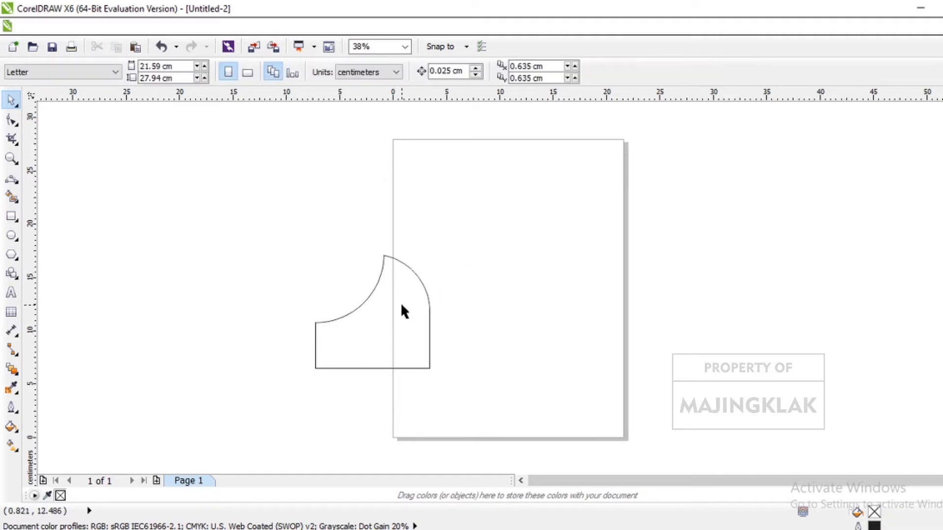
- Set the trimmed shape's rotation center at its pointed tip and make three copies rotated to 90, 180 and 270 degrees, forming a pinwheel
left_click(402, 306)
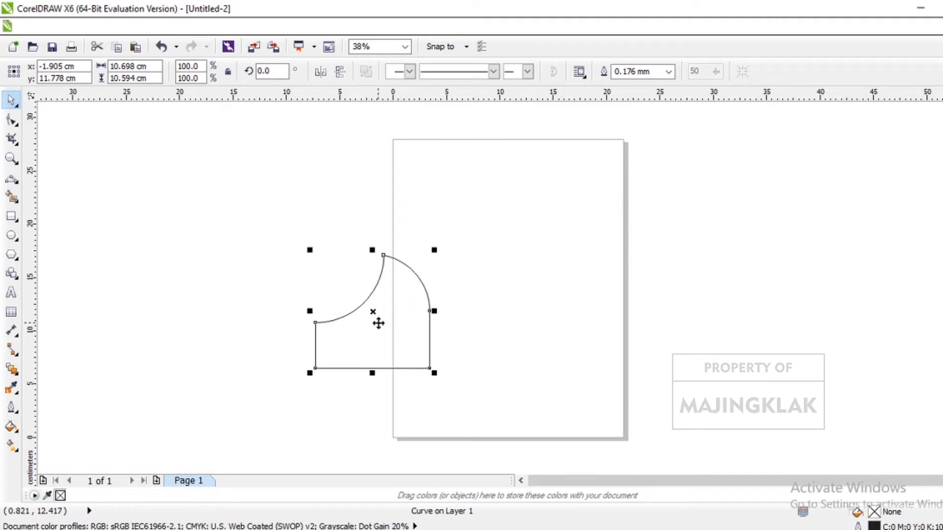
left_click(373, 314)
left_click(374, 314)
left_click_drag(373, 312, 384, 256)
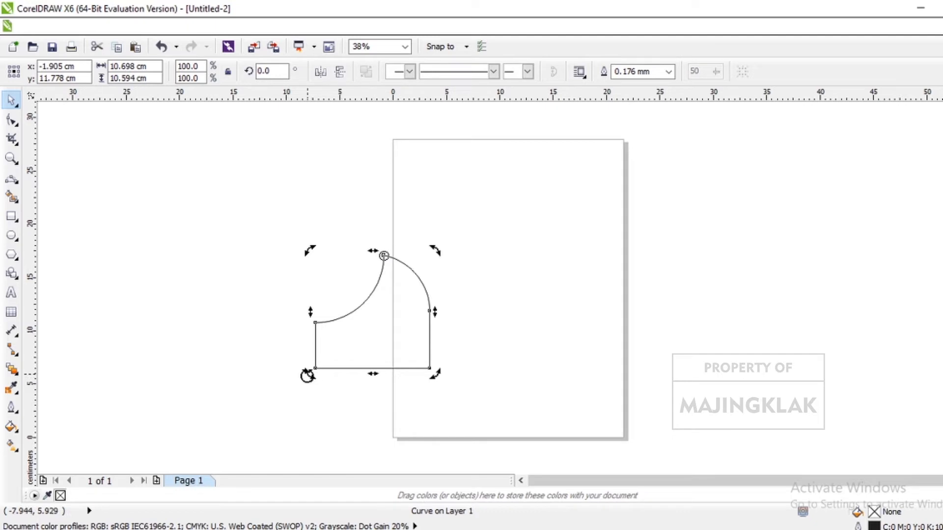
left_click_drag(308, 376, 459, 293)
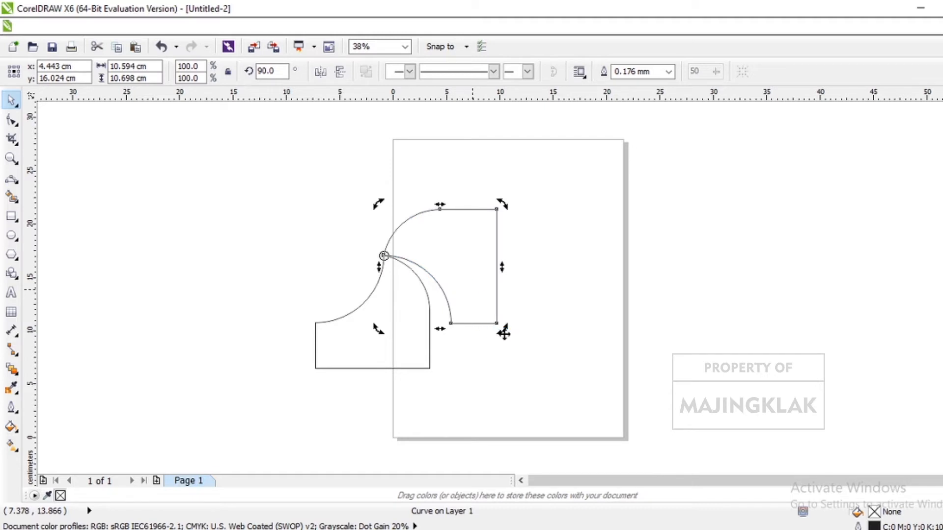
left_click_drag(502, 331, 423, 198)
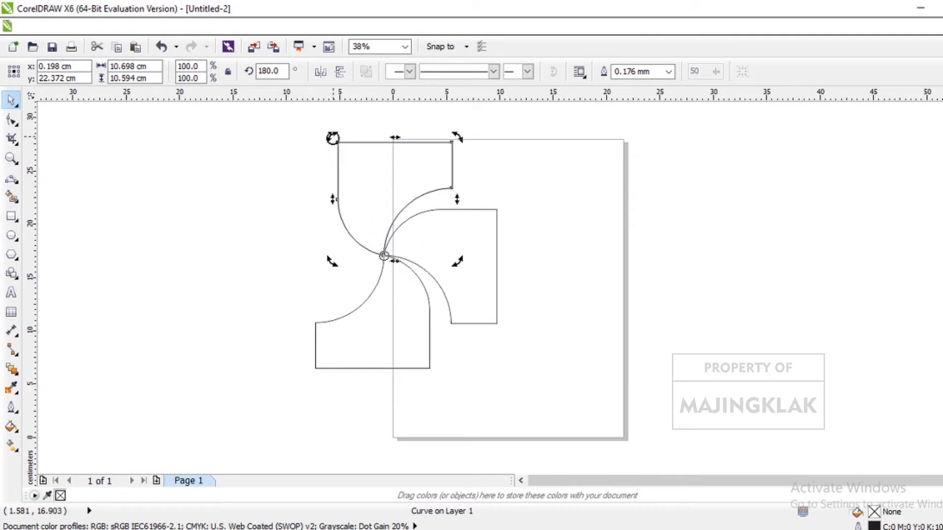
left_click_drag(333, 138, 282, 306)
left_click(589, 268)
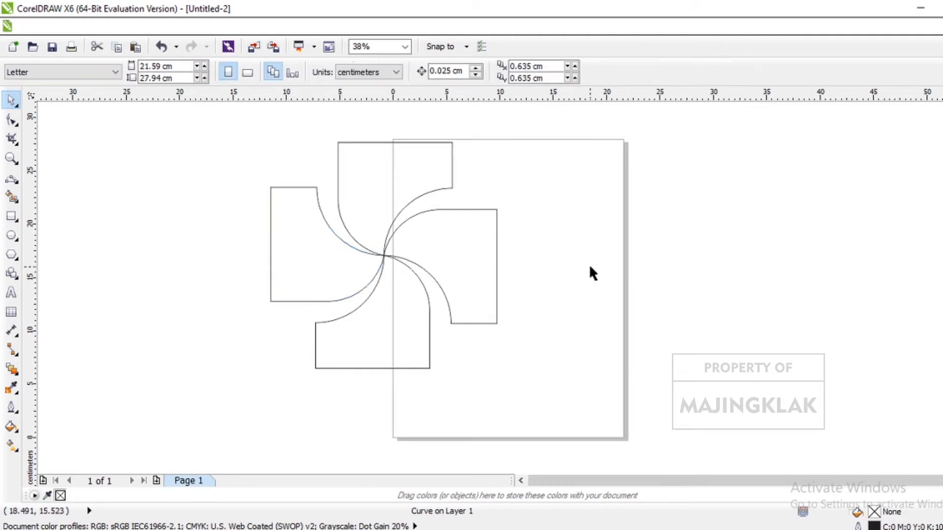
- Draw a square about 17.9 cm wide and move it to the empty area right of the pinwheel, overlapping the page's right edge
left_click(11, 216)
mouse_move(112, 191)
left_mouse_down()
mouse_move(273, 350)
mouse_move(261, 388)
left_mouse_up()
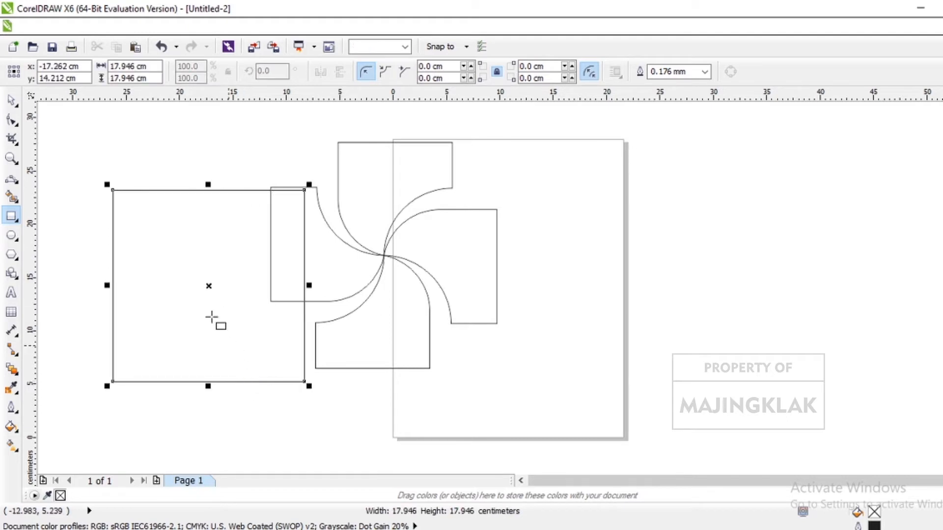
left_click(12, 102)
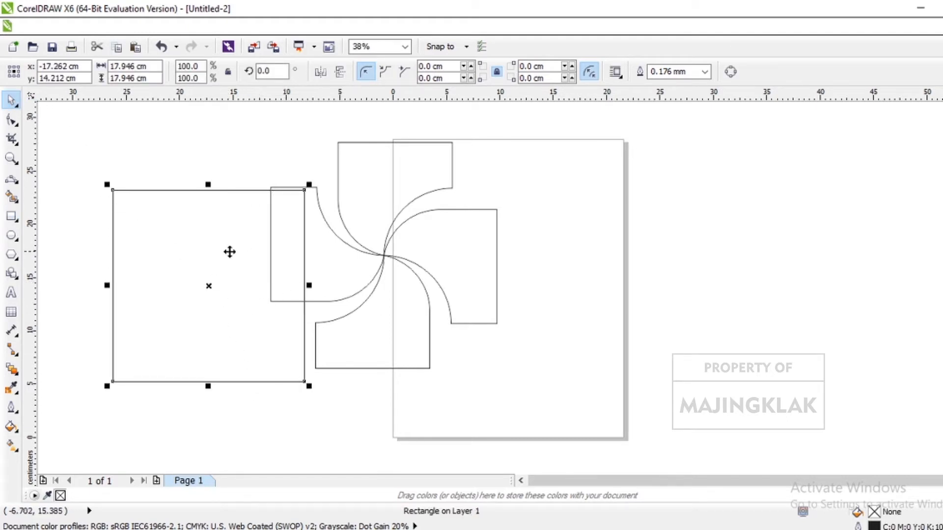
left_click_drag(204, 274, 693, 287)
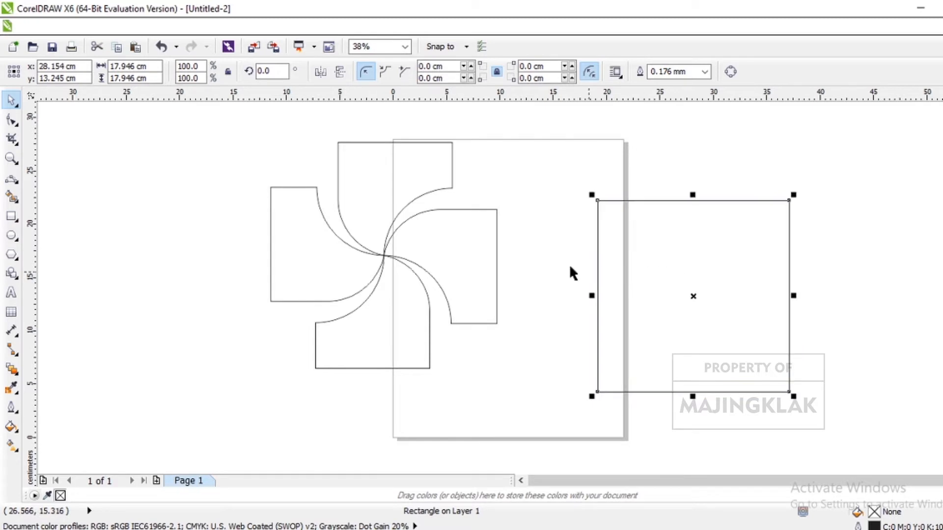
- Fill the pinwheel's upper and lower blades with yellow and its left and right blades with cyan blue
left_click(394, 177)
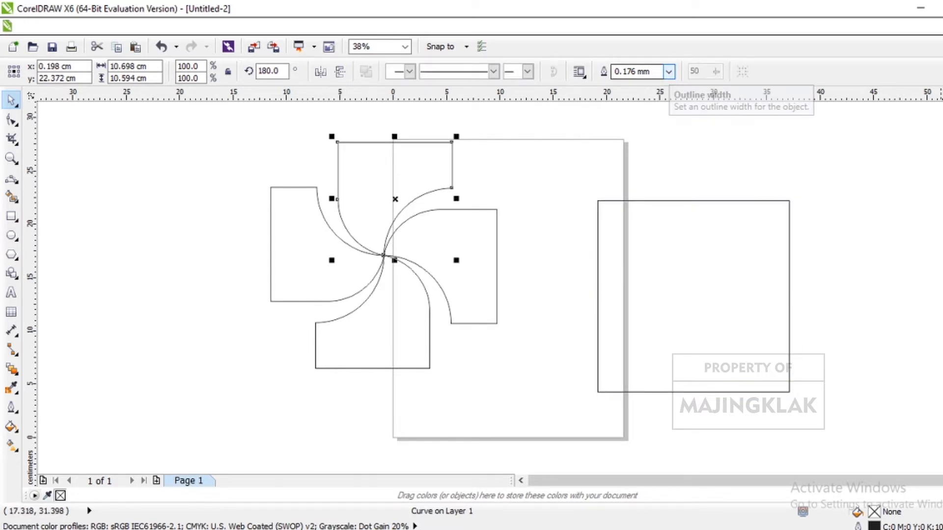
left_click(942, 285)
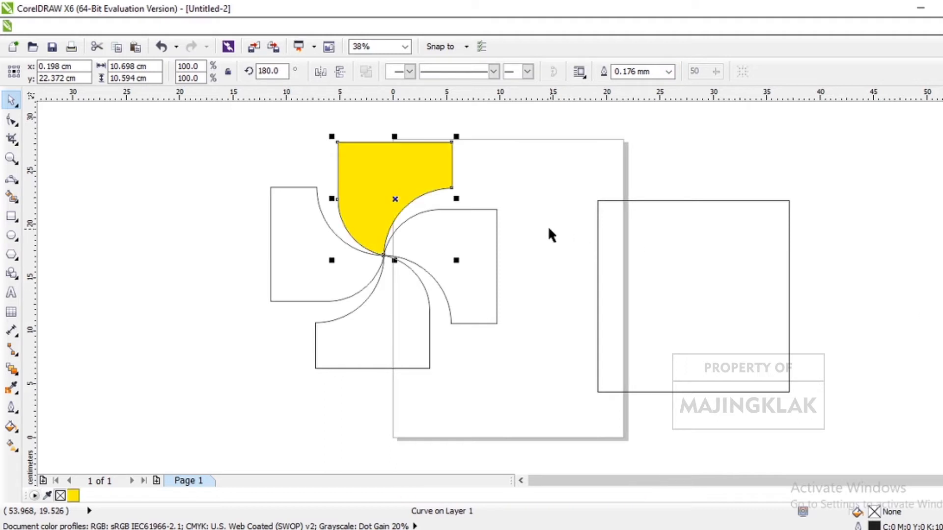
left_click(485, 245)
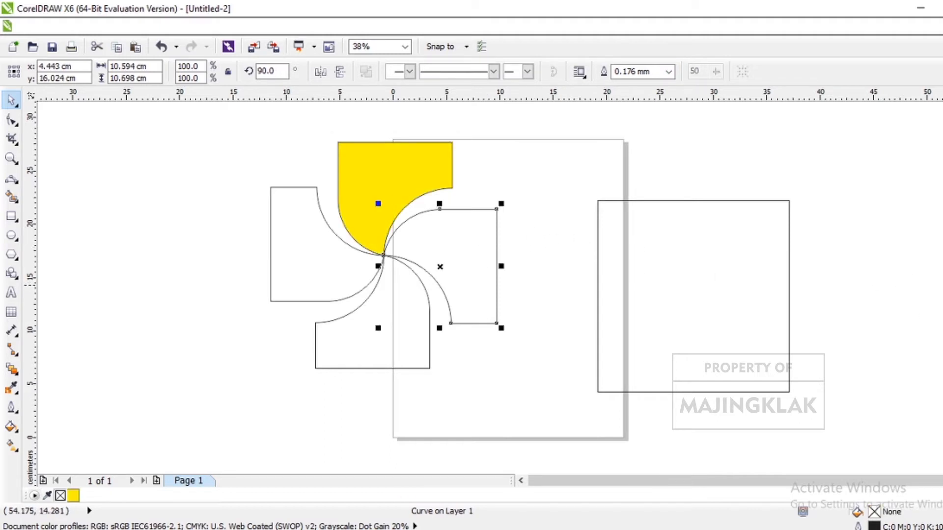
left_click(942, 293)
left_click(325, 274)
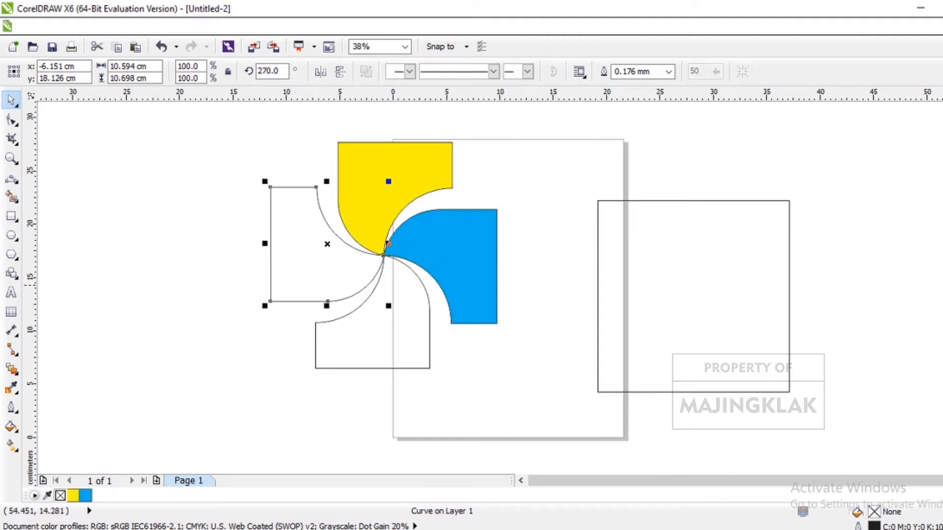
left_click(942, 293)
left_click(399, 355)
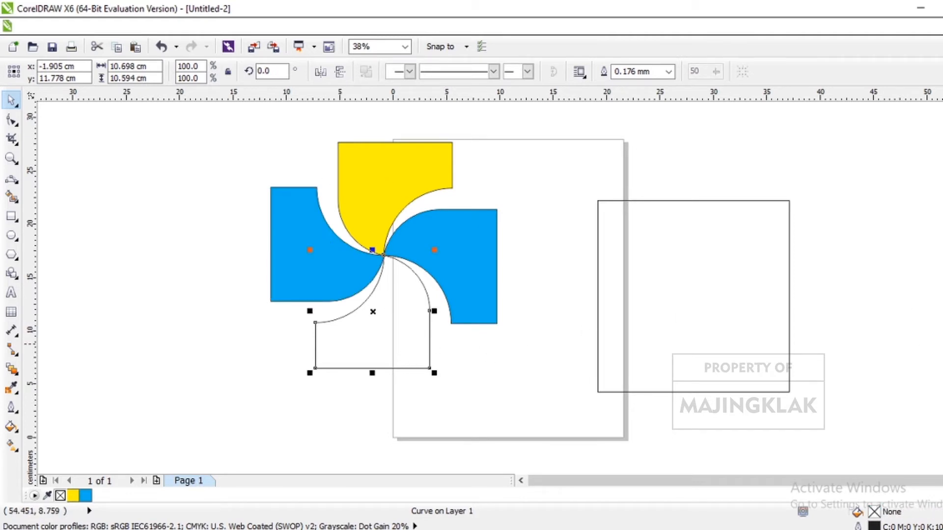
left_click(942, 343)
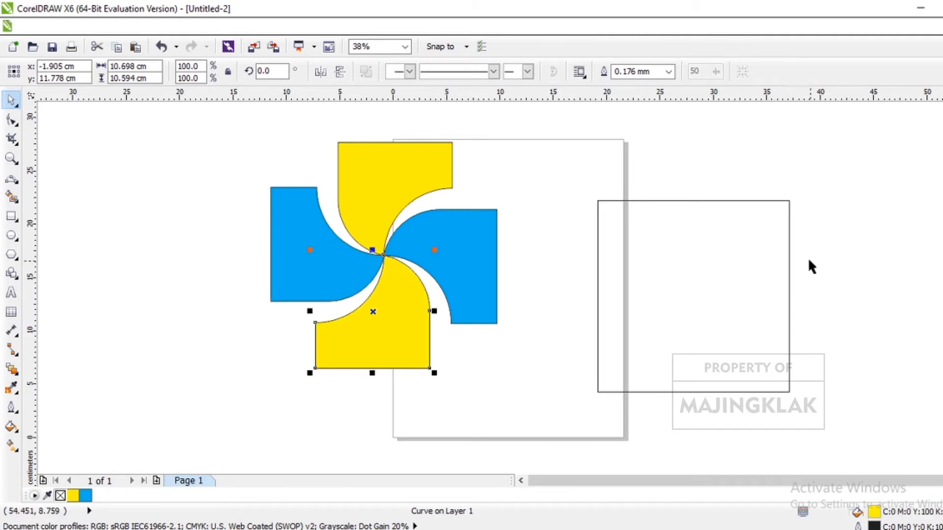
- Set the outline width of the upper yellow blade and the right blue blade to None
left_click(626, 304)
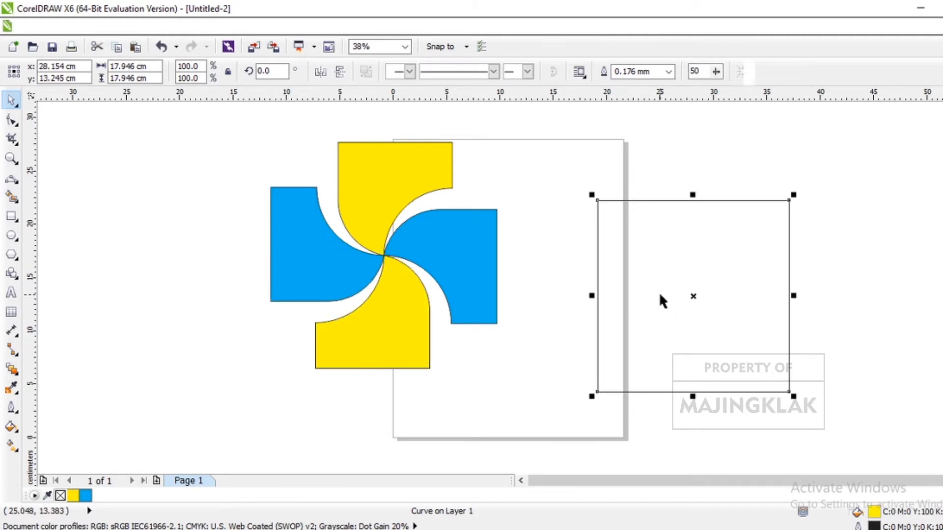
left_click(390, 185)
left_click(668, 72)
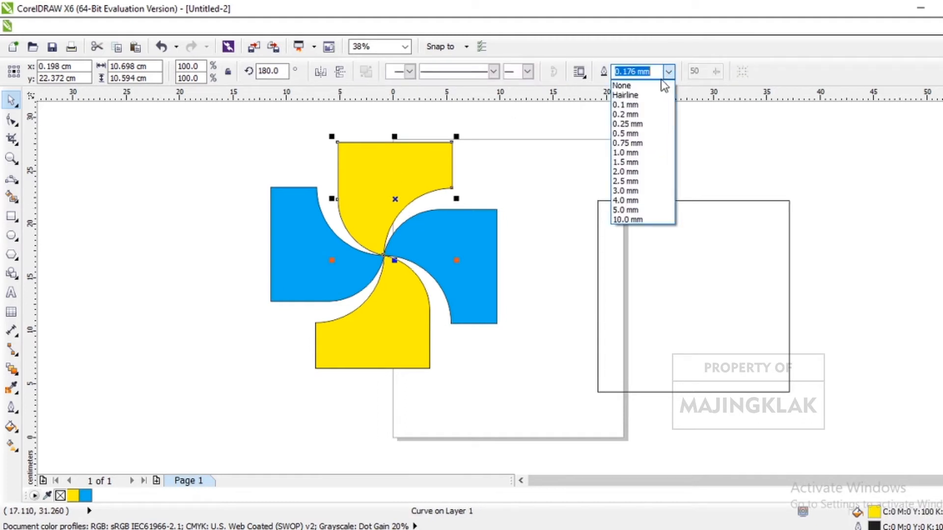
left_click(623, 84)
left_click(543, 197)
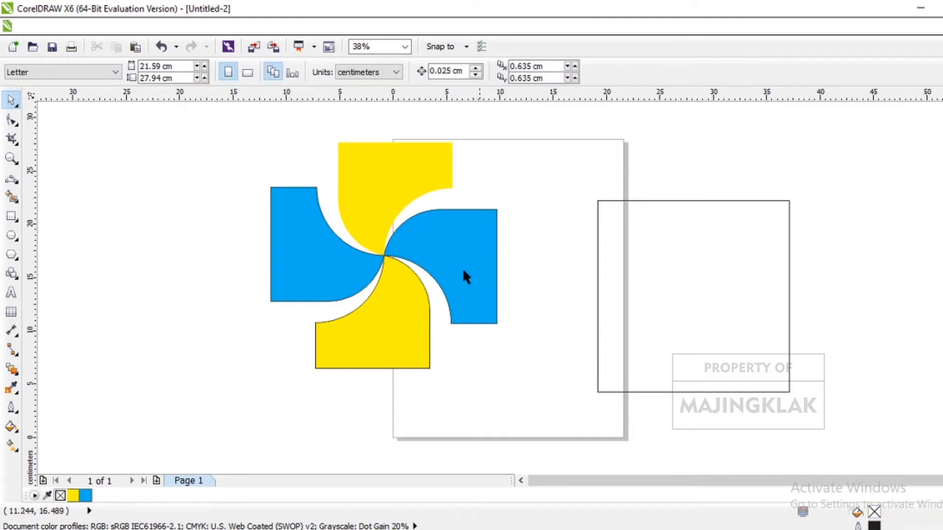
left_click(442, 265)
left_click(667, 74)
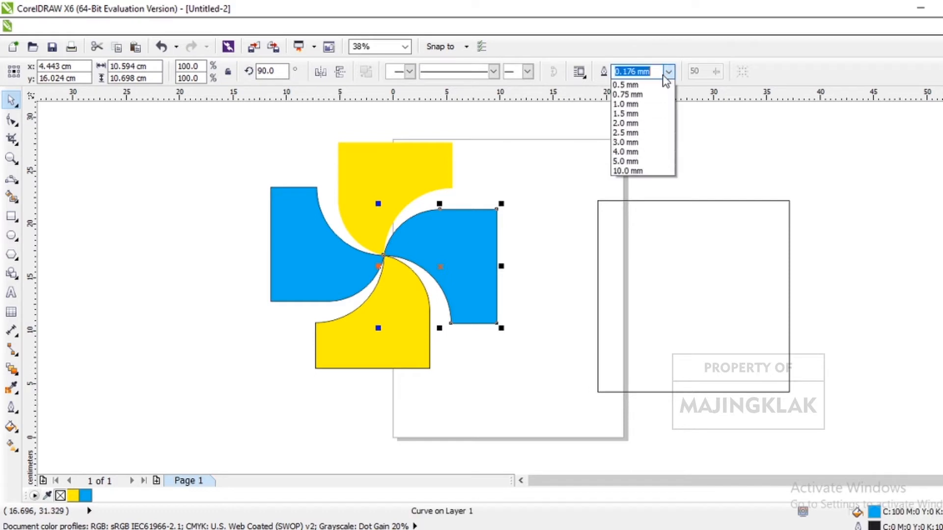
left_click(623, 87)
- Remove the outlines of the lower yellow blade and the left blue blade by setting their width to None
left_click(383, 353)
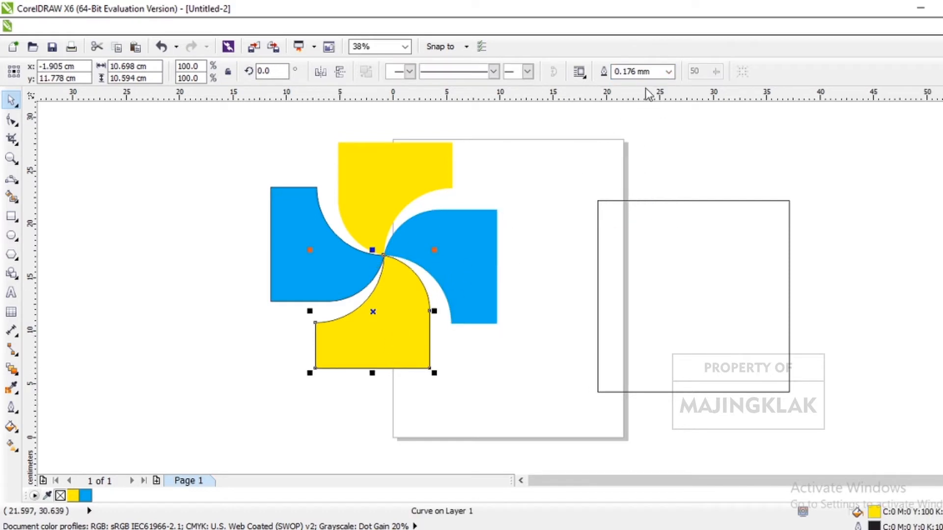
left_click(669, 72)
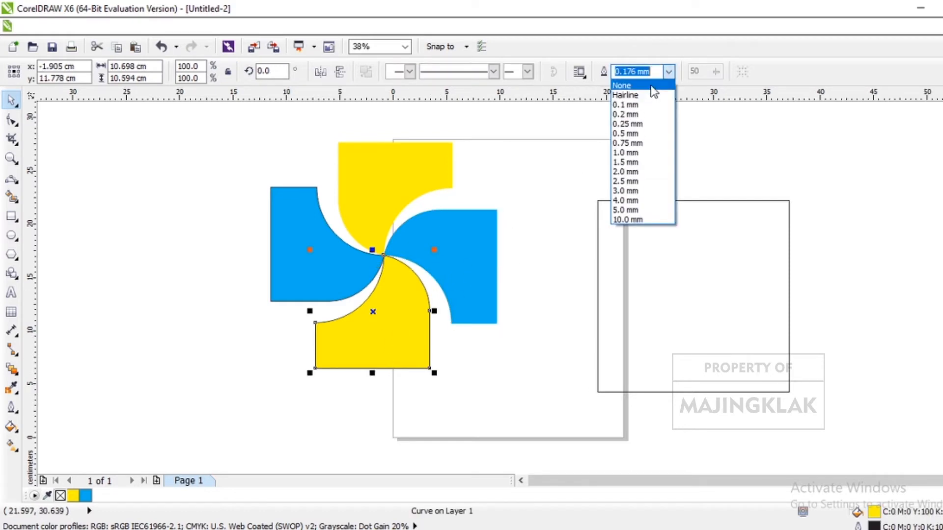
left_click(638, 85)
left_click(505, 183)
left_click(319, 254)
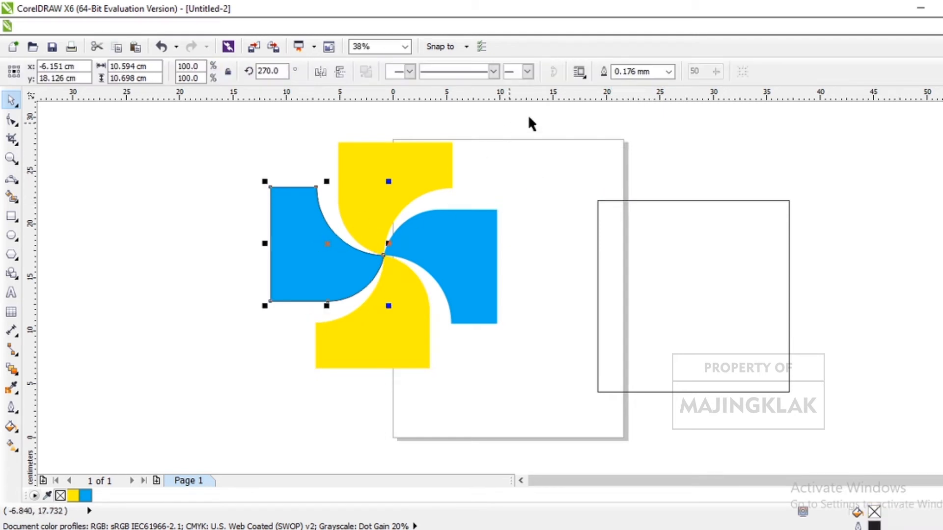
left_click(668, 72)
left_click(623, 85)
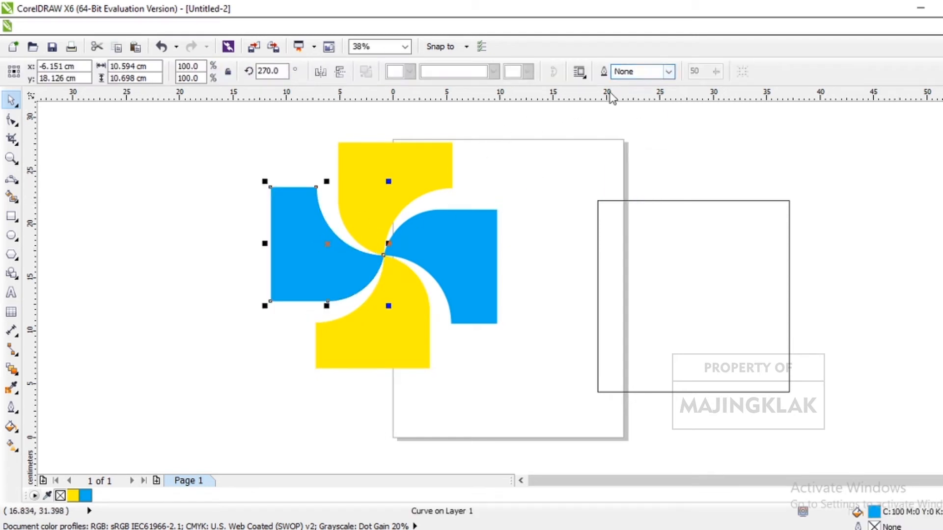
- Give the separate square a cyan blue outline with a width of 2.0 mm
left_click(650, 225)
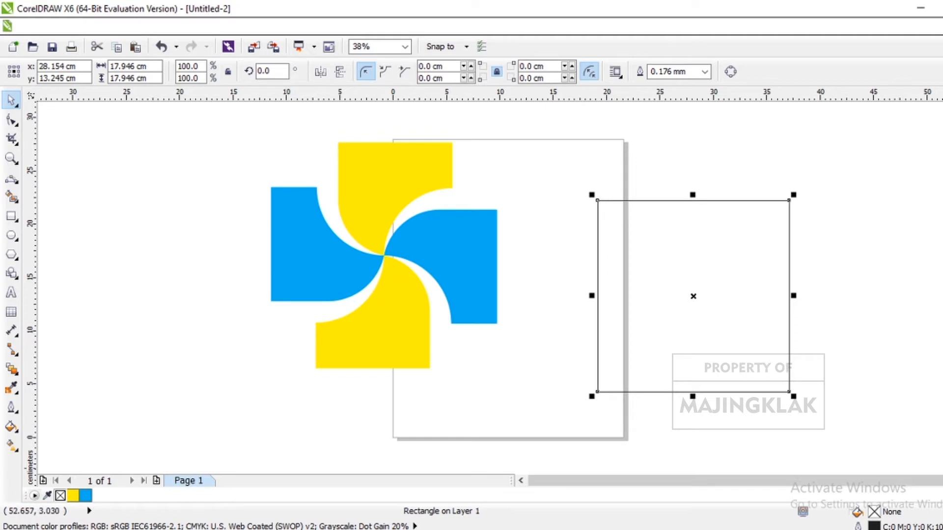
key("F12")
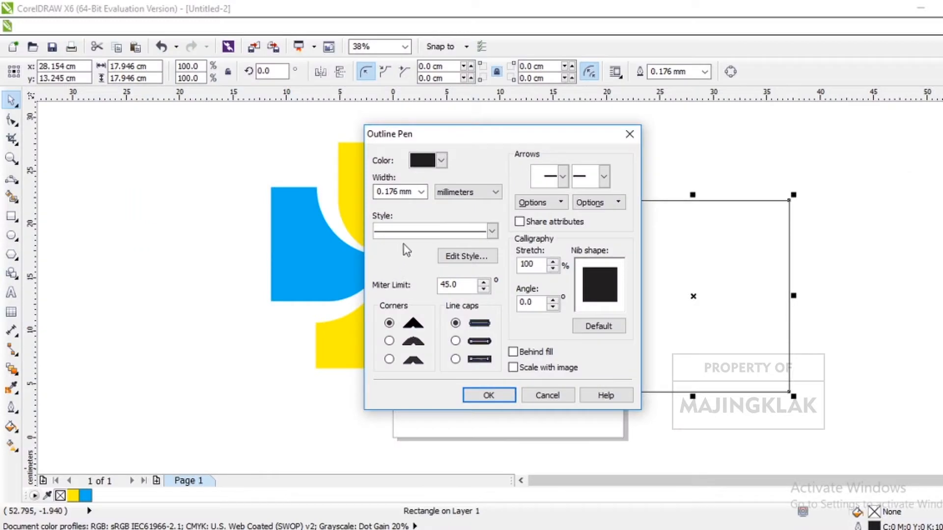
left_click(441, 161)
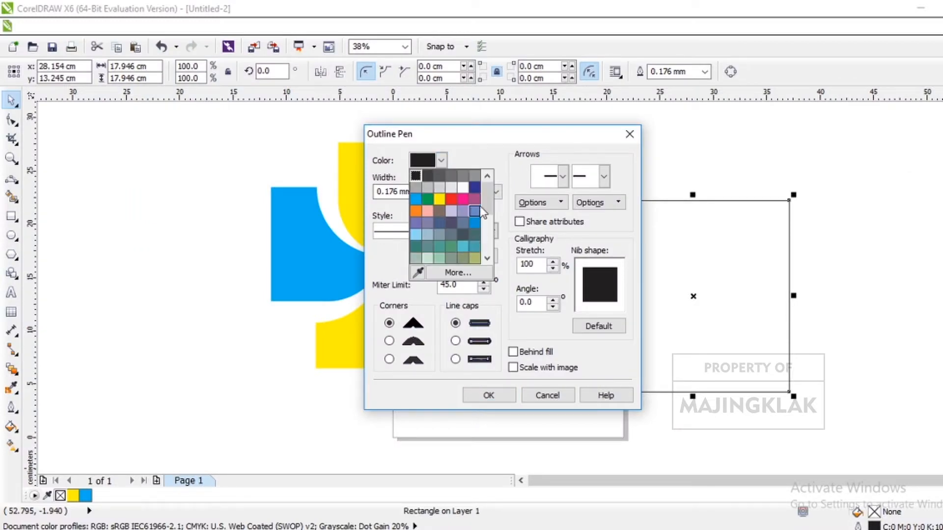
mouse_move(487, 204)
left_mouse_down()
mouse_move(487, 218)
mouse_move(487, 203)
left_mouse_up()
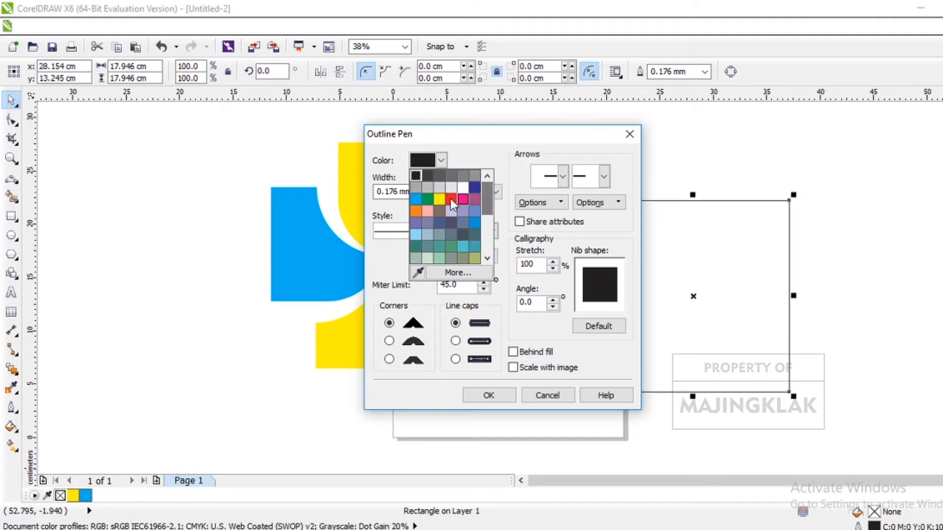
left_click(415, 199)
left_click(421, 191)
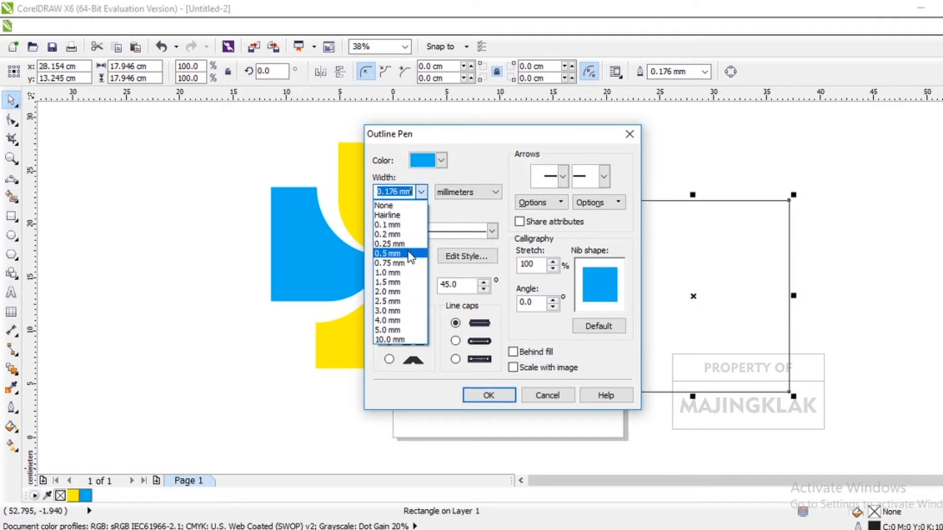
left_click(388, 292)
left_click(488, 395)
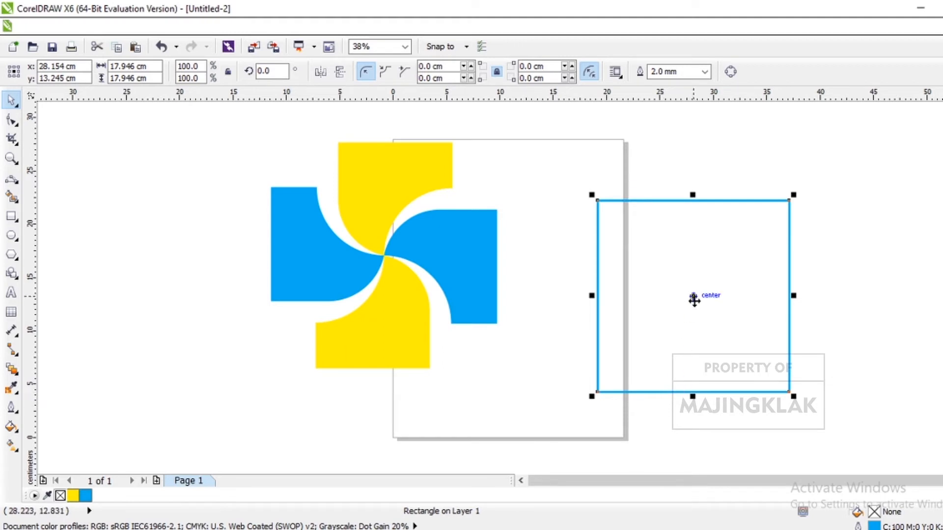
- Group the four pinwheel blades, and centre both the group and the blue-outlined square on the page
left_click_drag(694, 301, 694, 301)
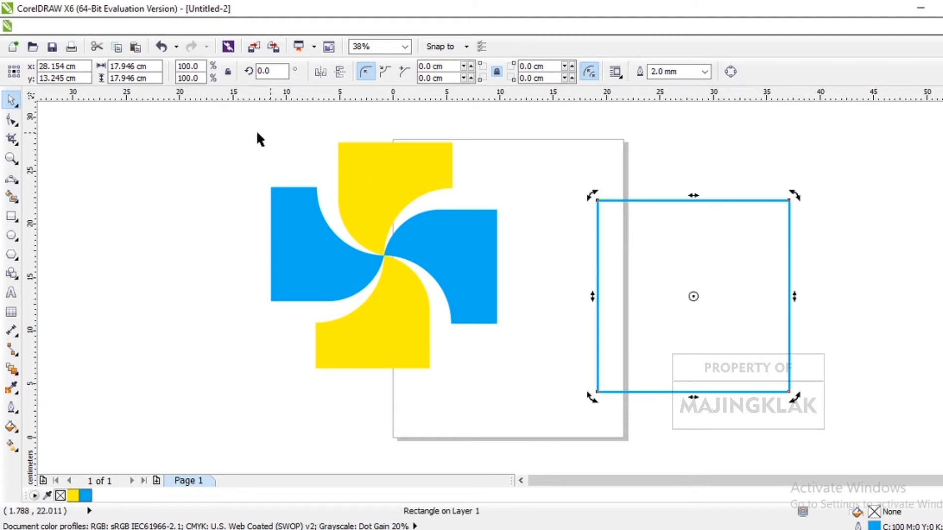
left_click_drag(200, 126, 534, 388)
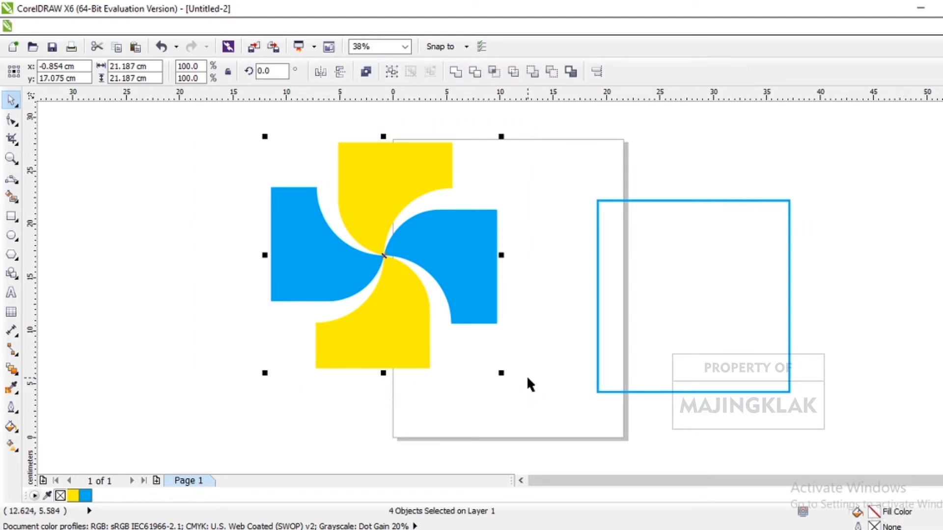
key("ctrl+g")
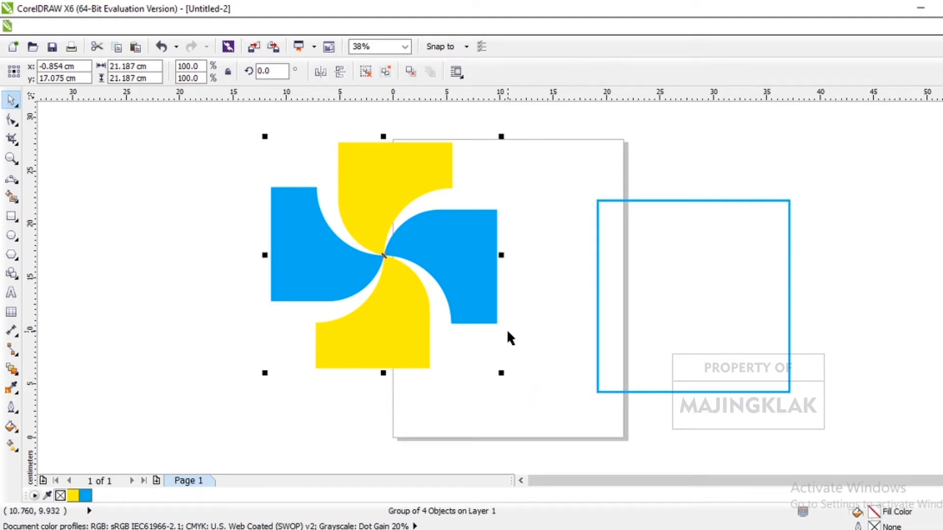
key("p")
left_click(776, 304)
key("p")
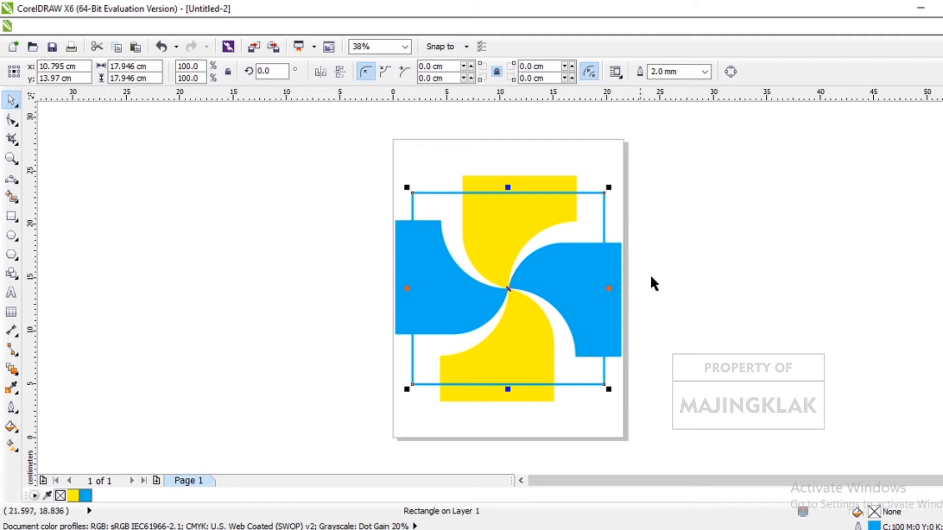
left_click(700, 282)
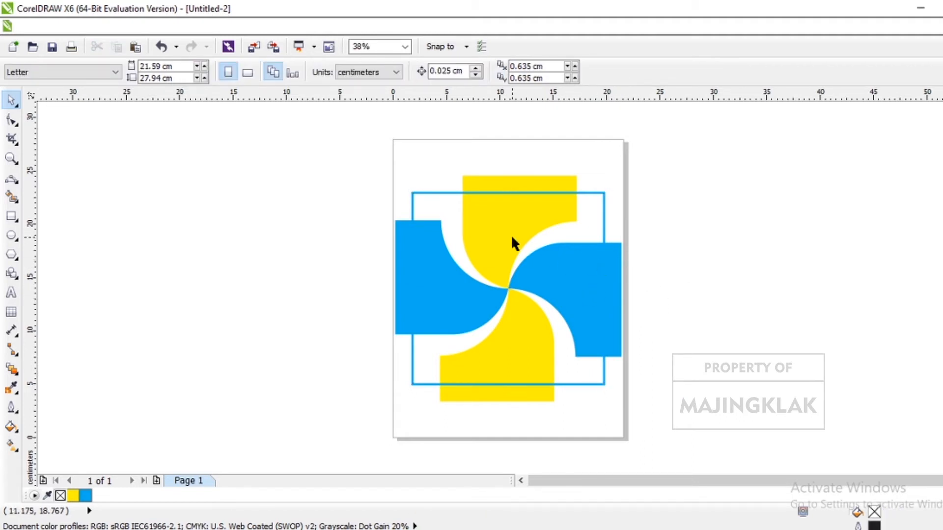
- Enlarge the blue-outlined square to about 21.2 cm so its sides meet the outer edges of the pinwheel blades
scroll(511, 234, "down", 2)
left_click_drag(419, 175, 619, 407)
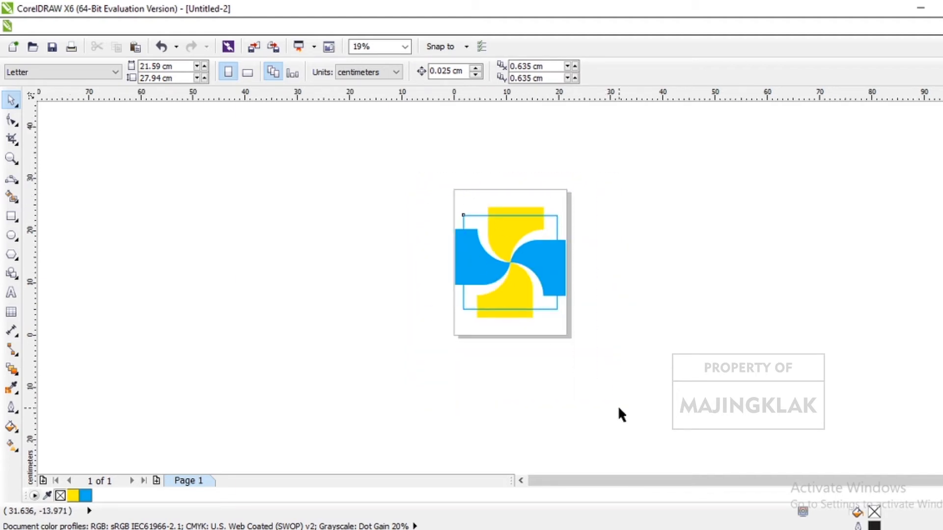
scroll(587, 270, "up", 2)
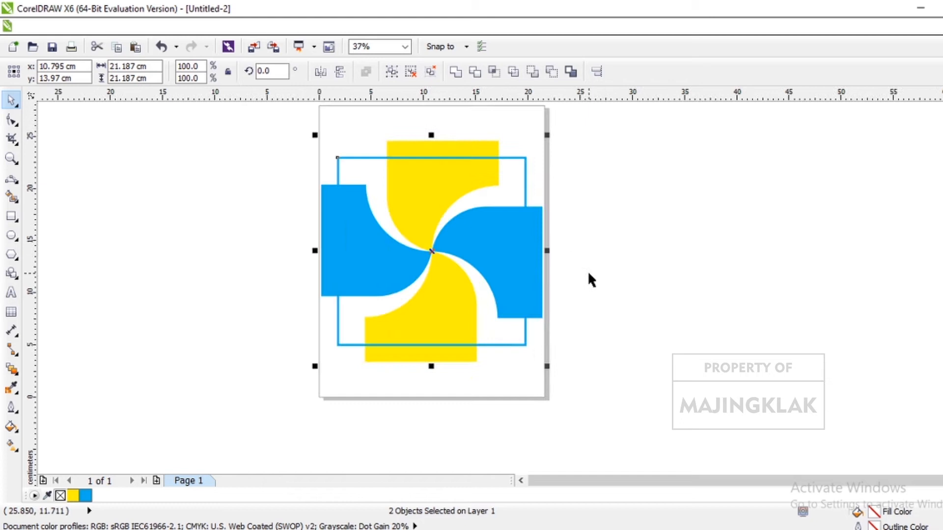
left_click(522, 194)
scroll(586, 184, "up", 2)
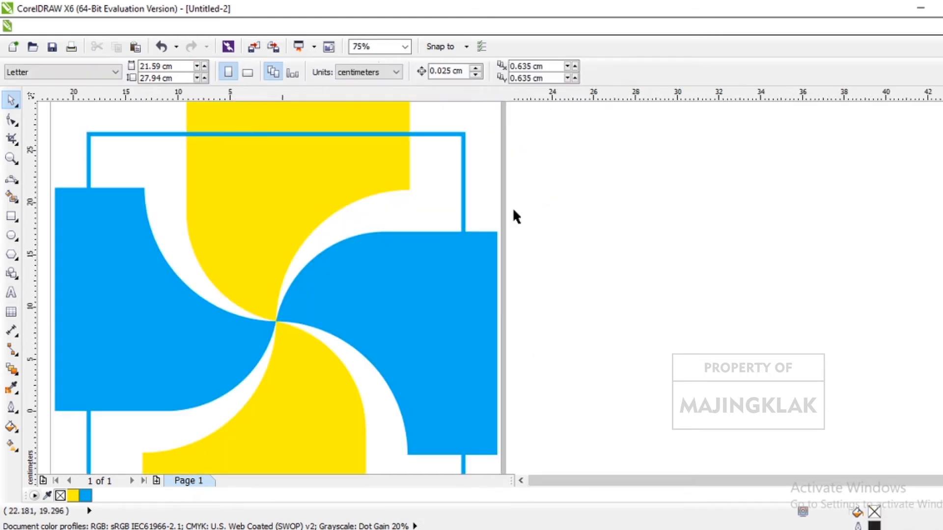
scroll(512, 210, "down", 2)
left_click(483, 211)
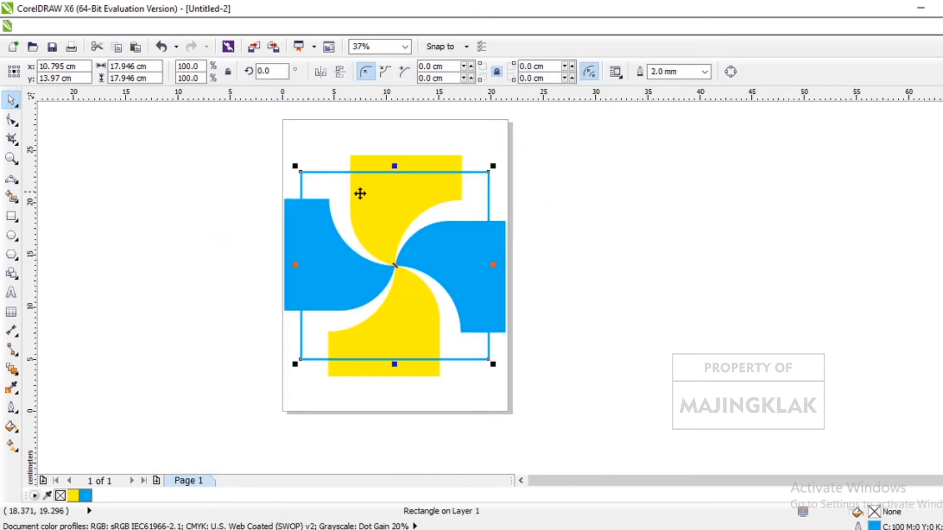
left_click_drag(293, 167, 277, 152)
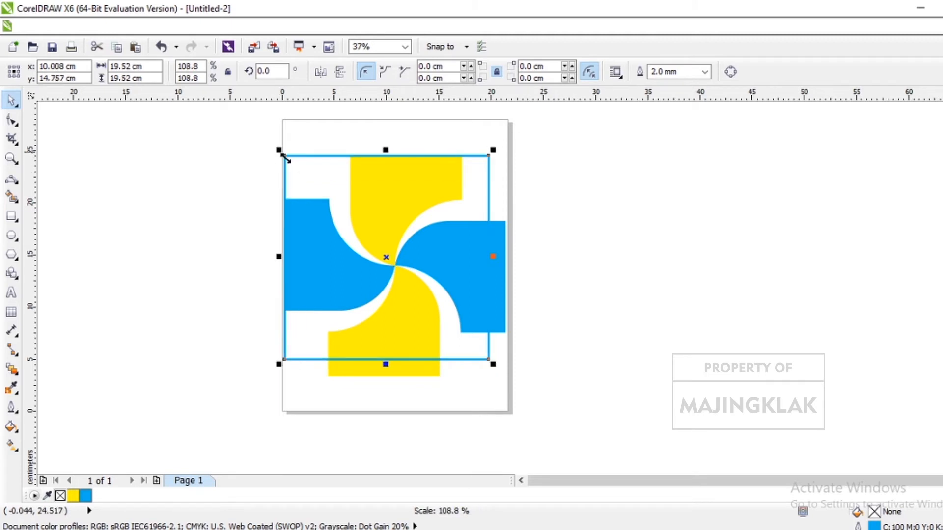
left_click_drag(493, 364, 513, 380)
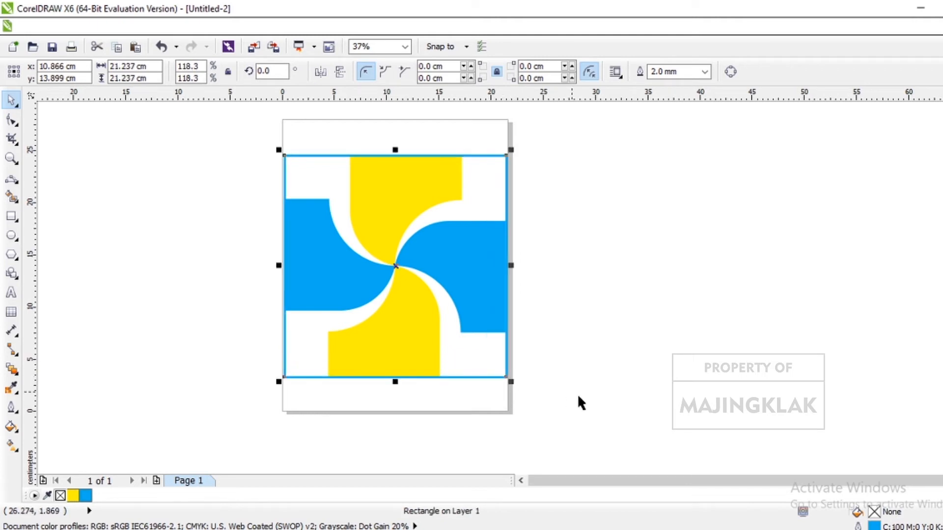
left_click(605, 303)
- Group the pinwheel with its blue square frame and rotate the group by 45 degrees
scroll(603, 302, "down", 2)
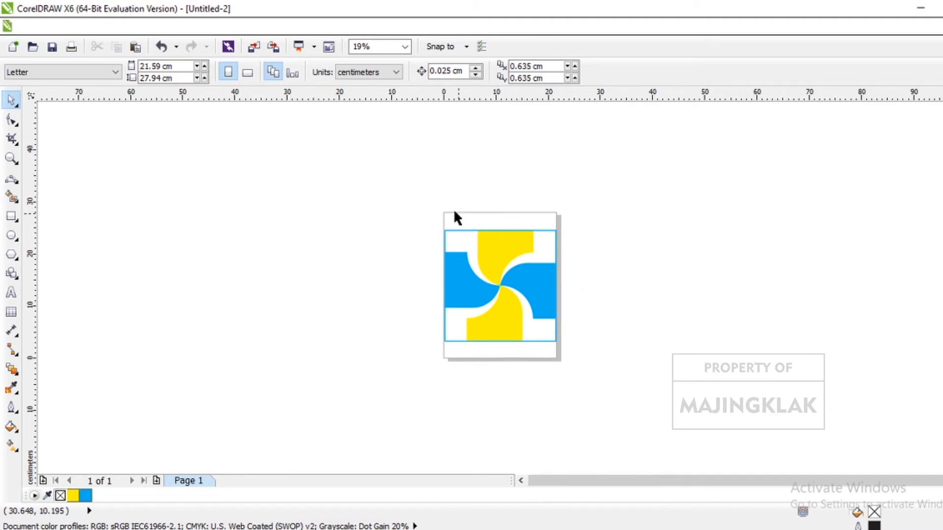
left_click_drag(398, 198, 670, 377)
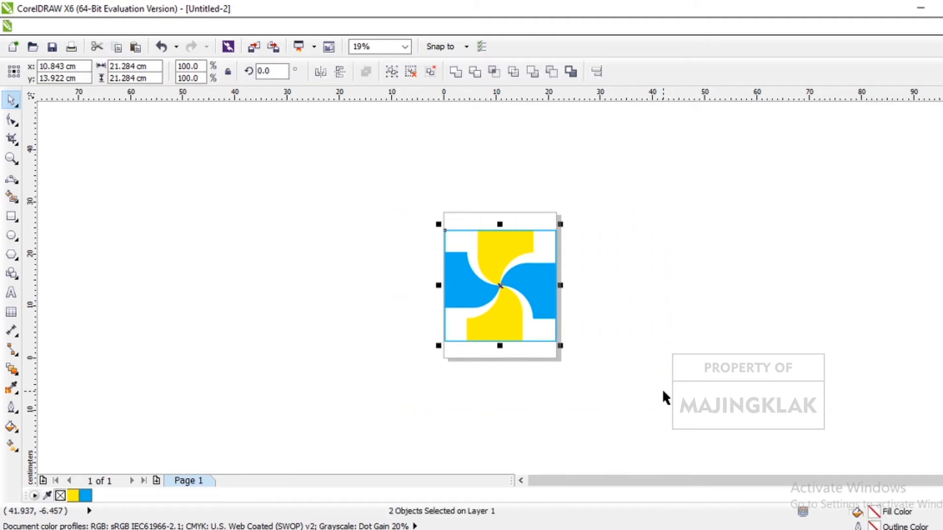
key("ctrl+g")
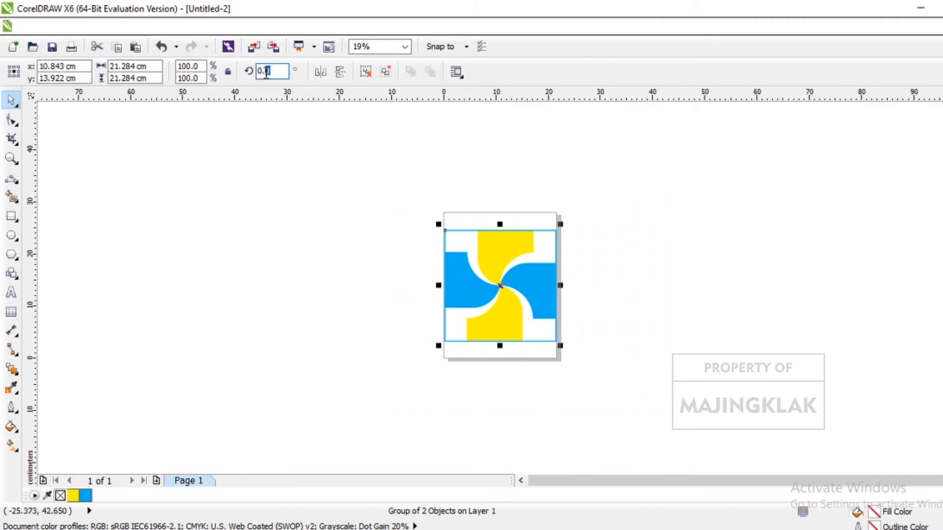
type("45")
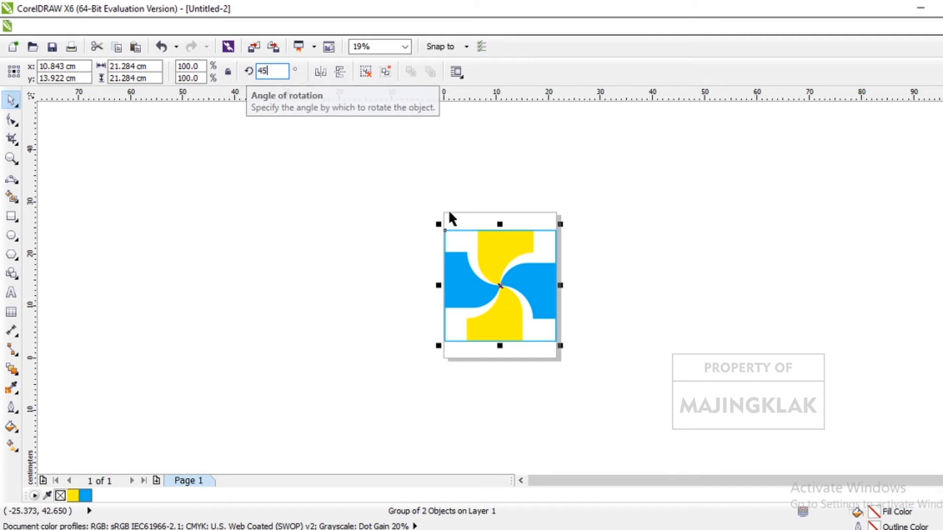
left_click(482, 257)
left_click(615, 352)
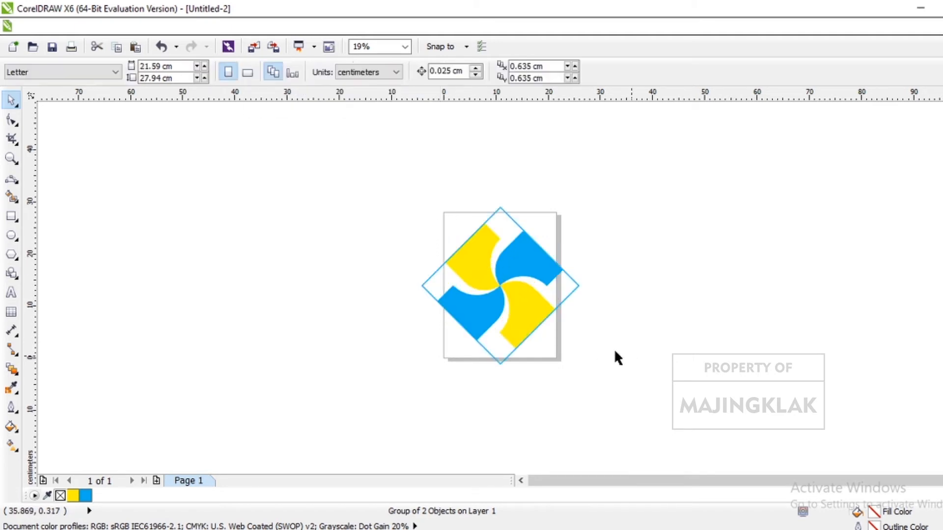
- Add the artistic text MAJINGKLAK beside the emblem and scale it up to about 88 pt
left_click(13, 294)
left_click(283, 276)
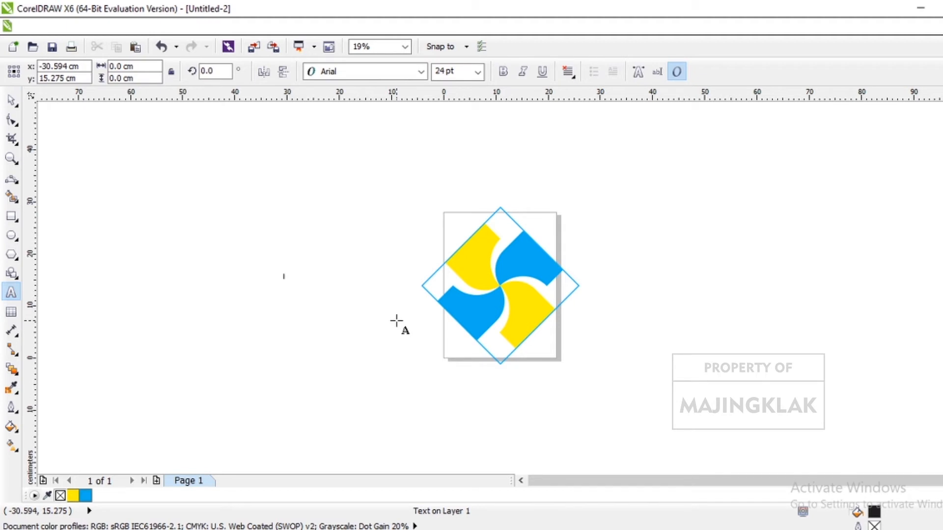
type("UMM")
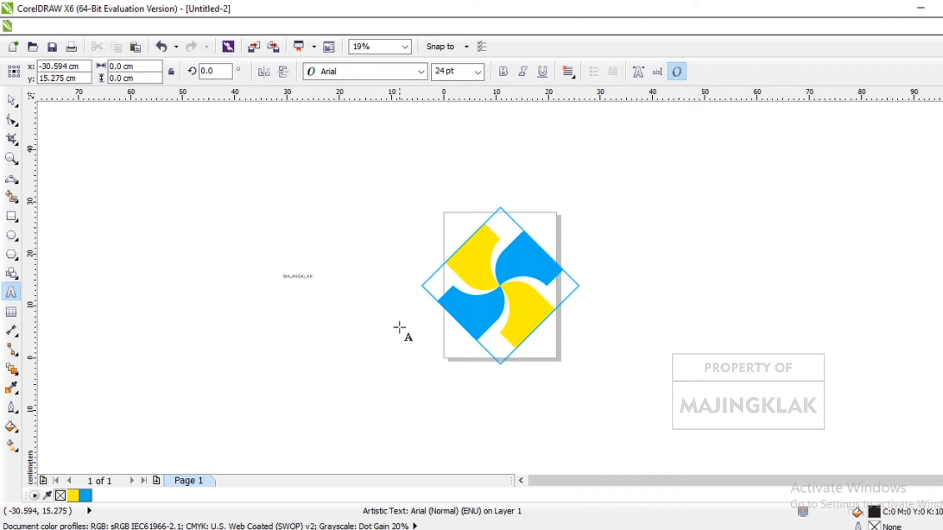
left_click(303, 280)
left_click_drag(320, 285, 394, 339)
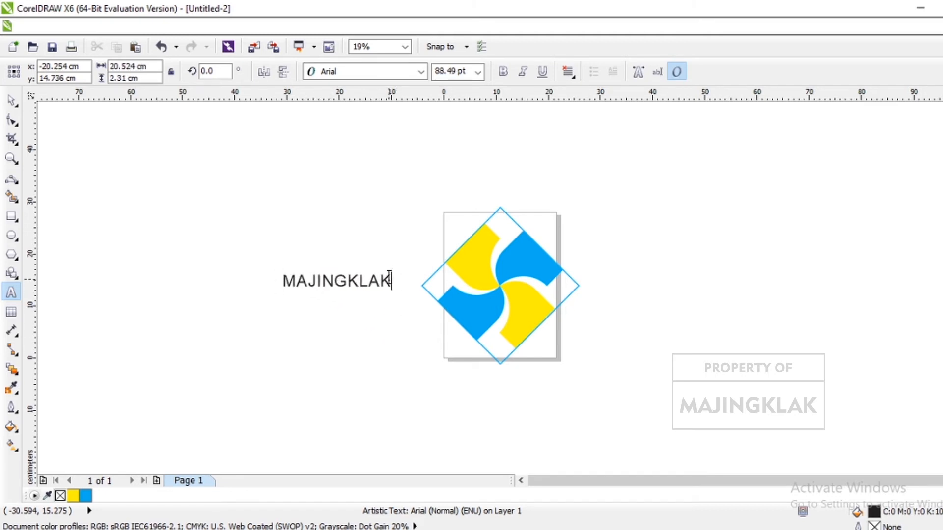
- Set the MAJINGKLAK text in Geometr415 Blk BT, enlarge it to about 109 pt and fill it with cyan blue
left_click_drag(391, 281, 270, 285)
left_click(421, 71)
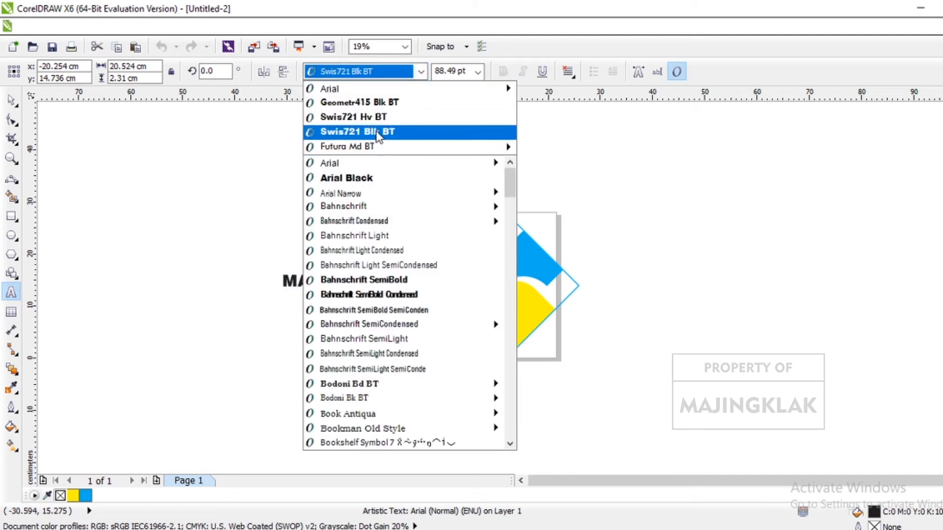
left_click(379, 104)
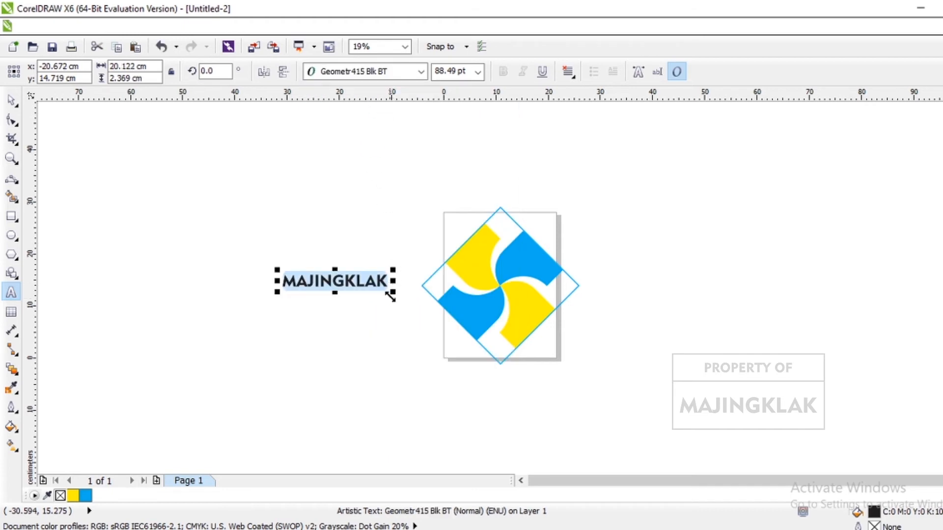
left_click_drag(392, 291, 415, 312)
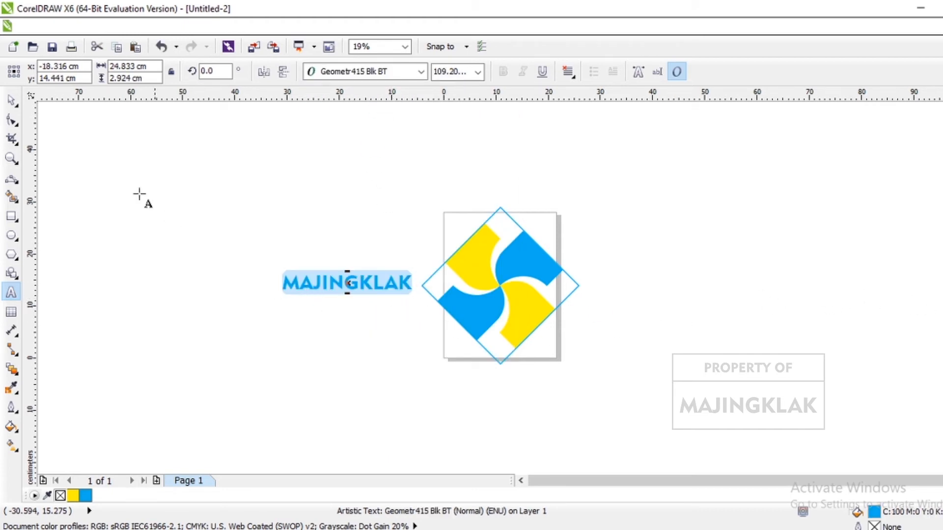
- Centre the MAJINGKLAK text on the page and move it straight down to just below the emblem
left_click(11, 101)
key("p")
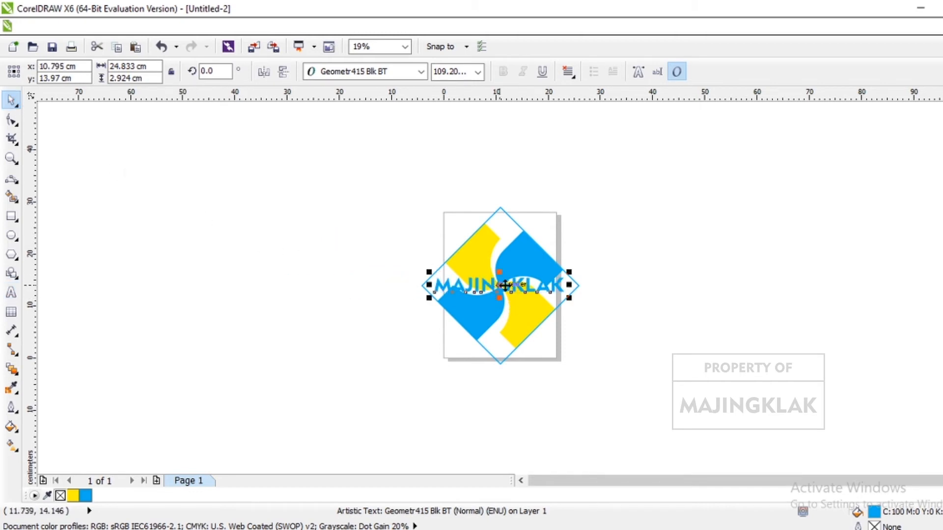
left_click_drag(499, 286, 506, 375)
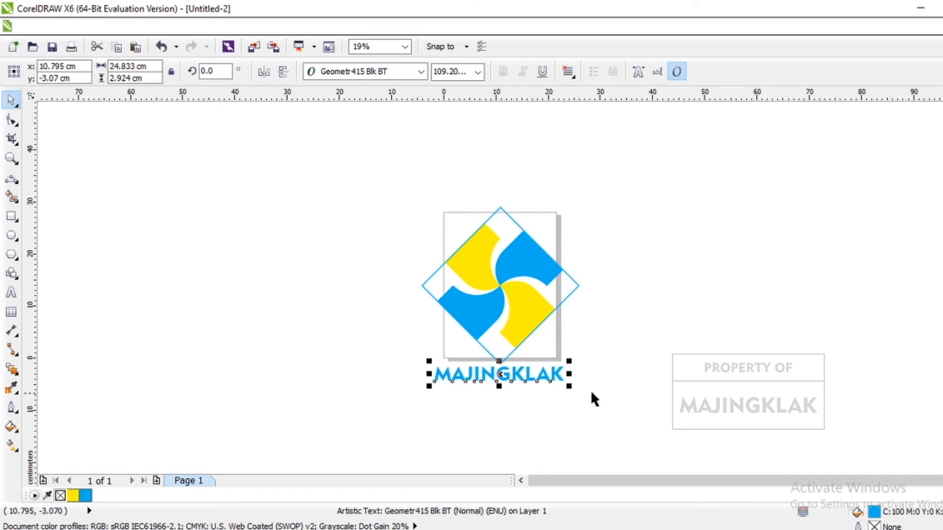
left_click(655, 370)
scroll(620, 358, "down", 1)
scroll(621, 361, "up", 1)
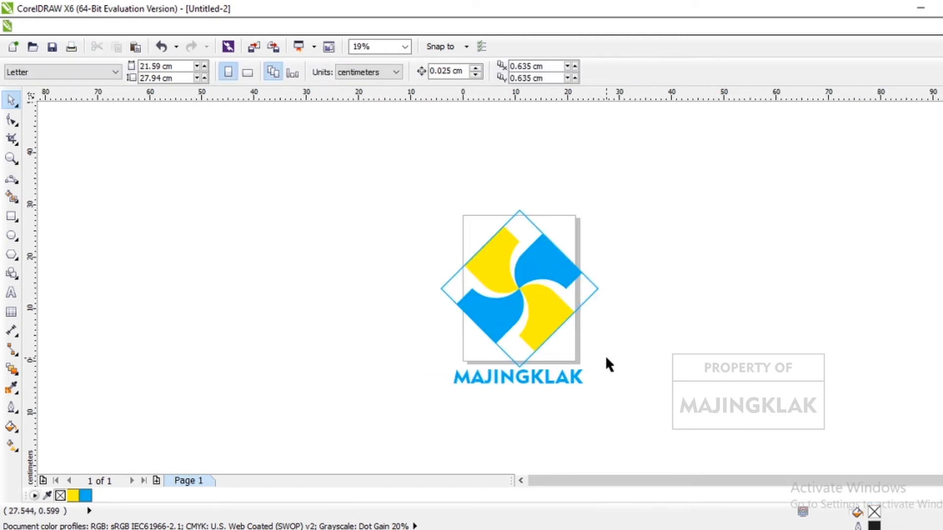
- Draw a square about 31 cm wide on the empty area beside the logo, and group the emblem with the MAJINGKLAK text
left_click(12, 216)
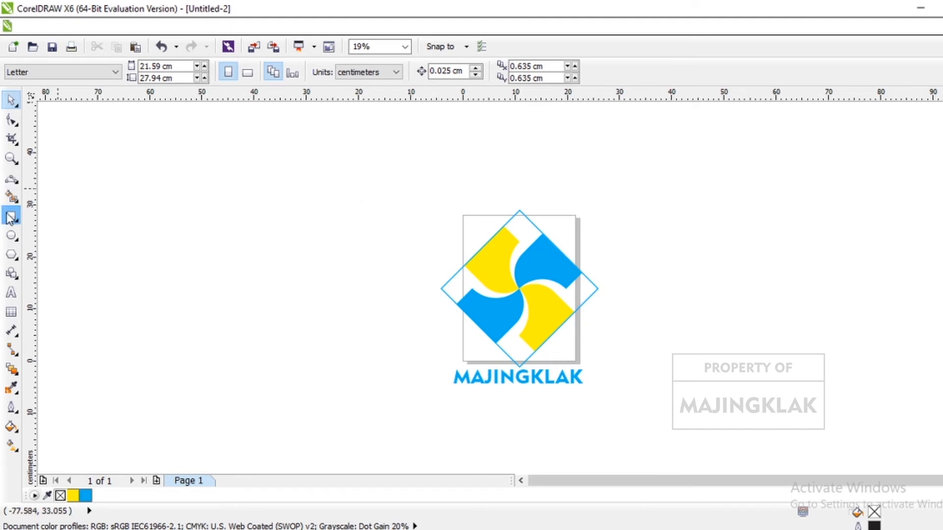
left_click_drag(101, 167, 226, 329)
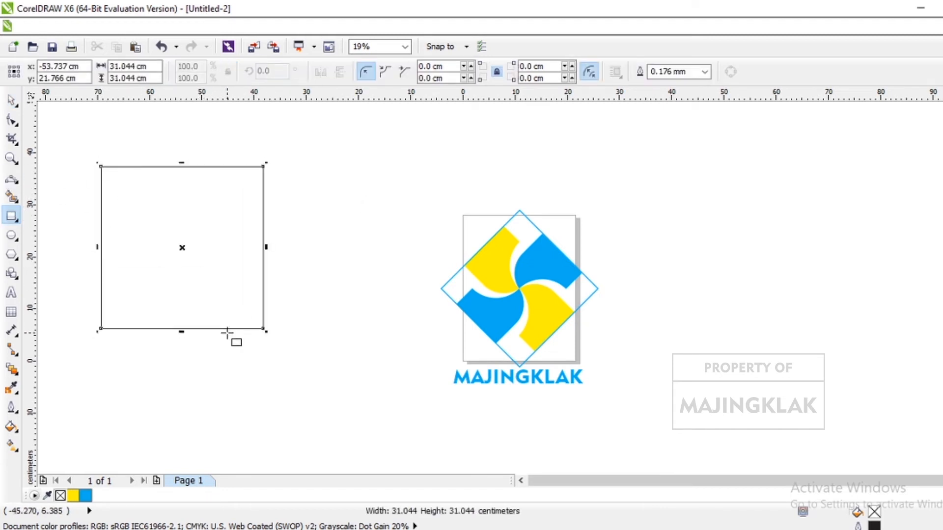
left_click(12, 101)
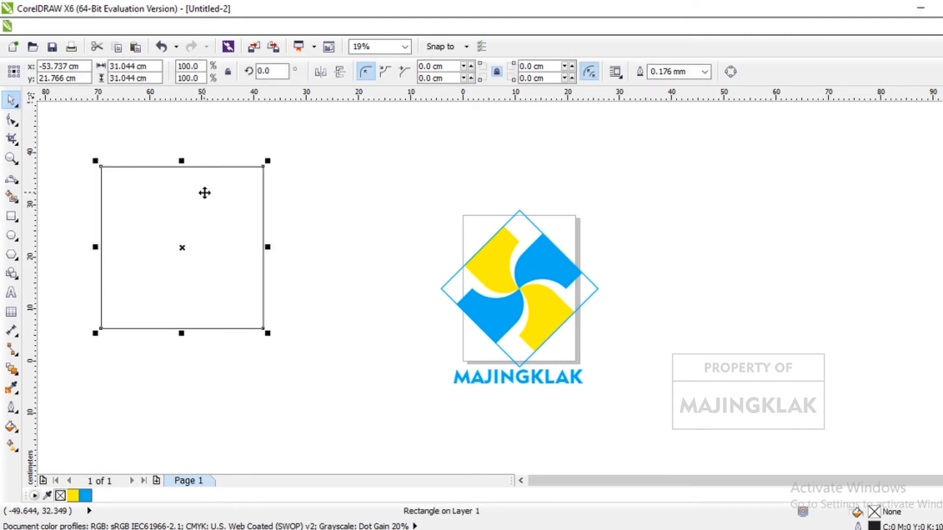
left_click_drag(400, 191, 626, 431)
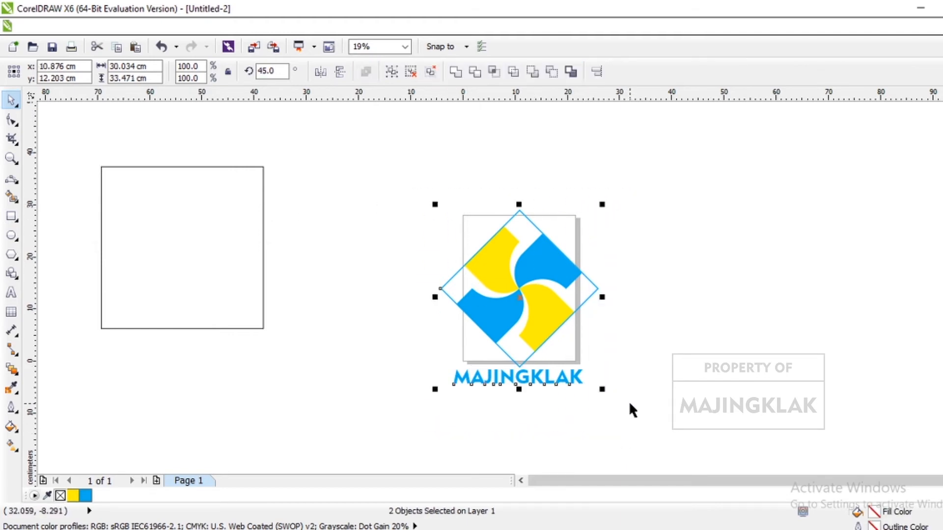
key("ctrl+g")
- Centre the new black-outlined square on the page around the logo and enlarge it to about 38.5 cm
left_click(185, 239)
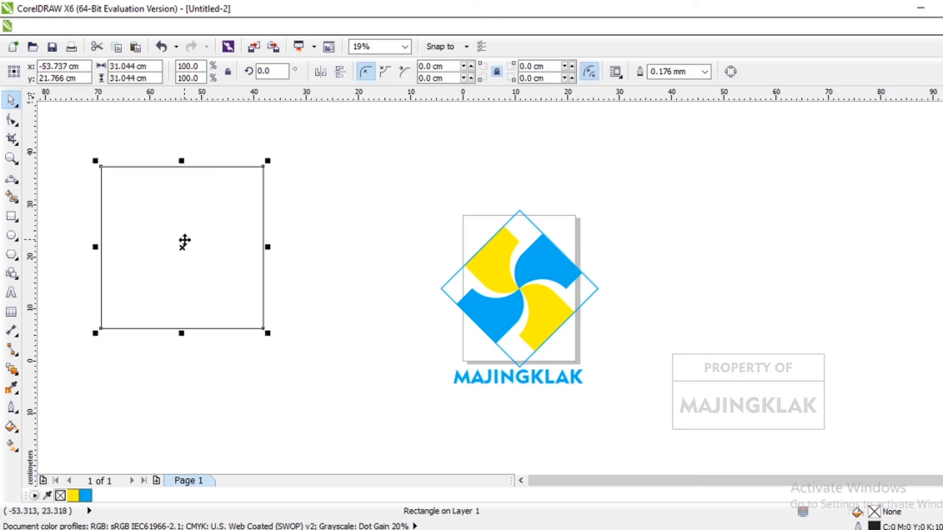
left_click_drag(184, 240, 458, 313)
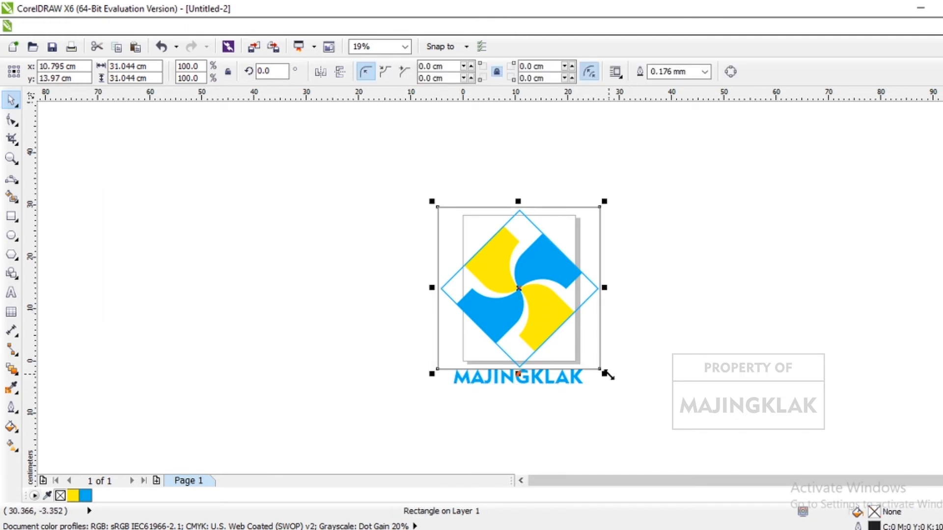
left_click_drag(604, 374, 647, 413)
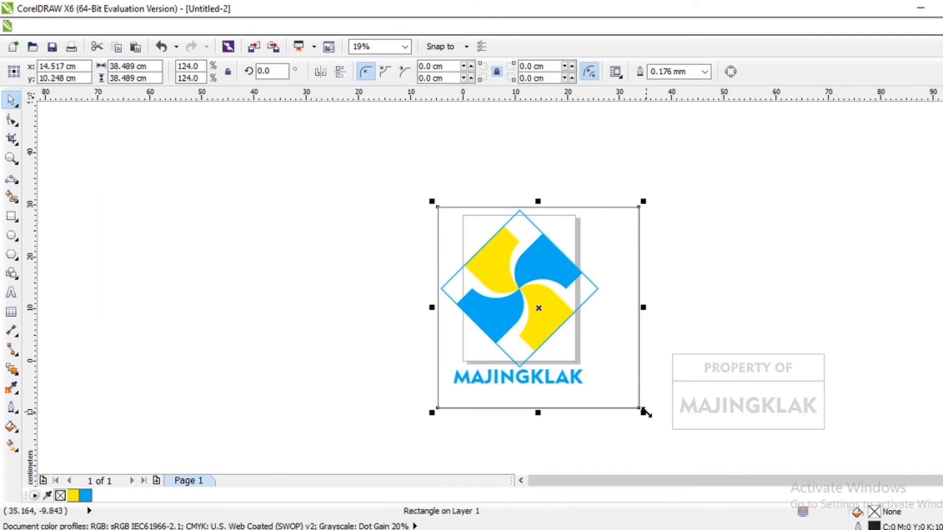
key("p")
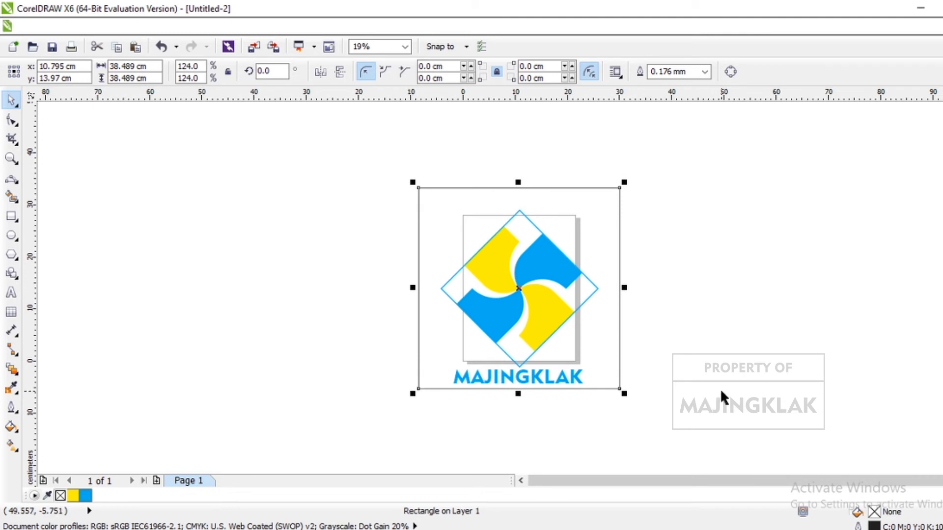
left_click(720, 388)
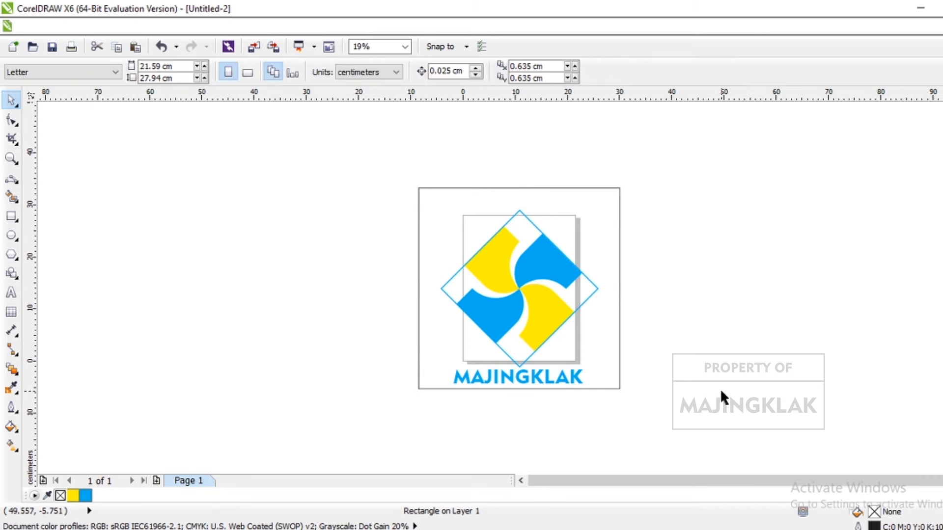
left_click(594, 266)
left_click_drag(374, 160, 706, 439)
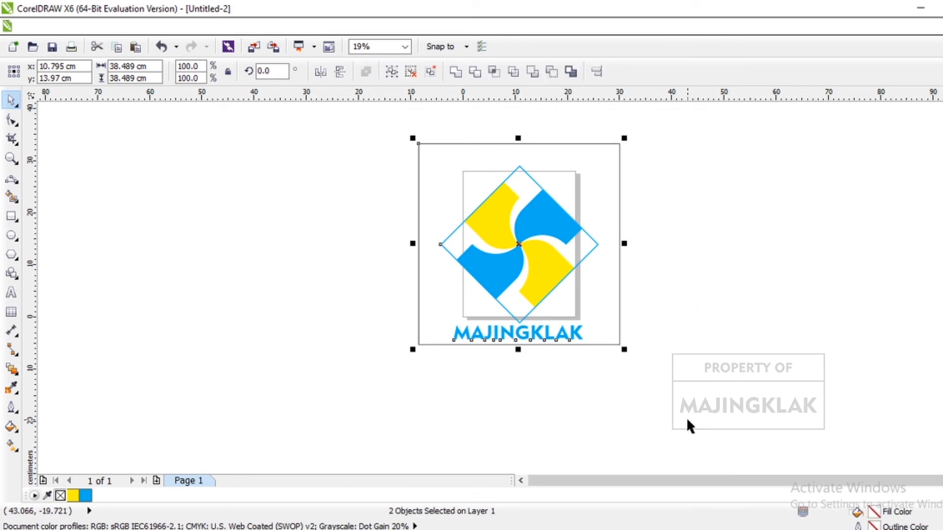
key("ctrl+g")
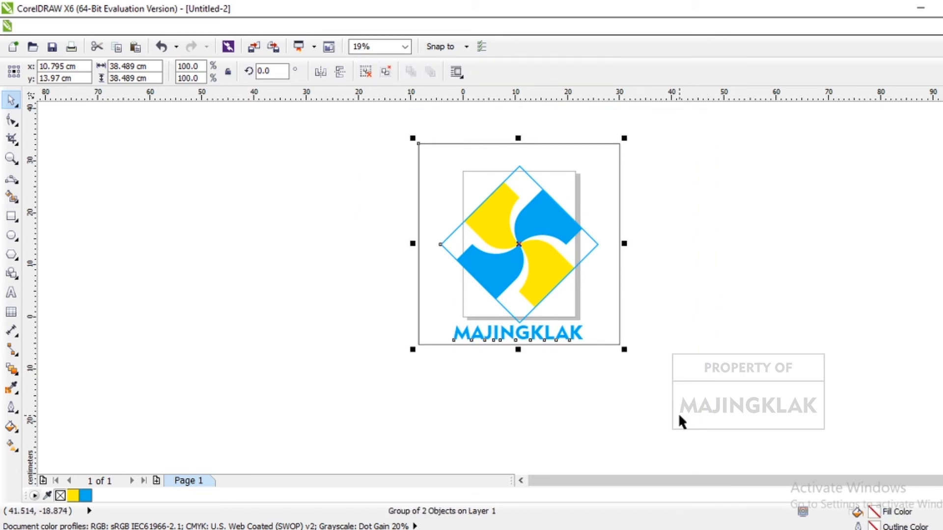
key("ctrl+z")
key("Escape")
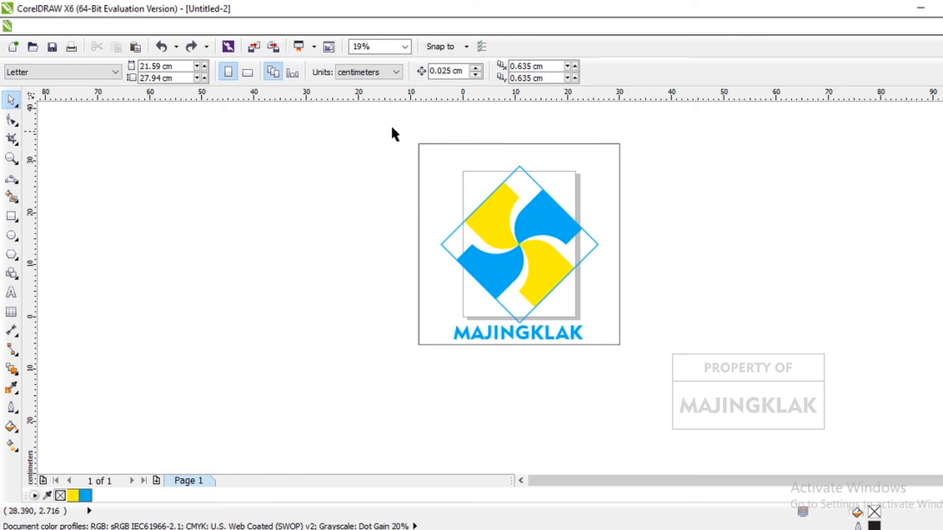
- Make a copy of the logo and its square directly to the right, edge to edge, and flip the copy horizontally so it reads normally
left_click_drag(387, 125, 724, 412)
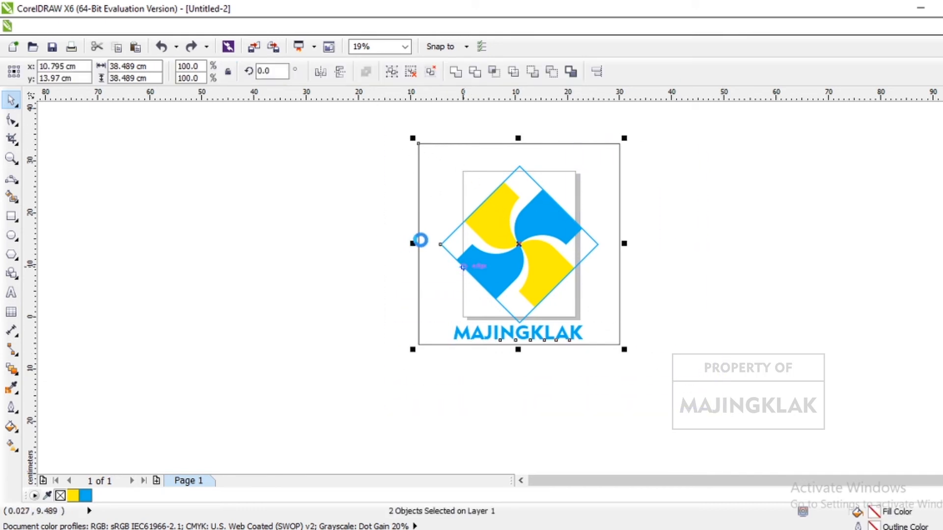
key("ctrl+v")
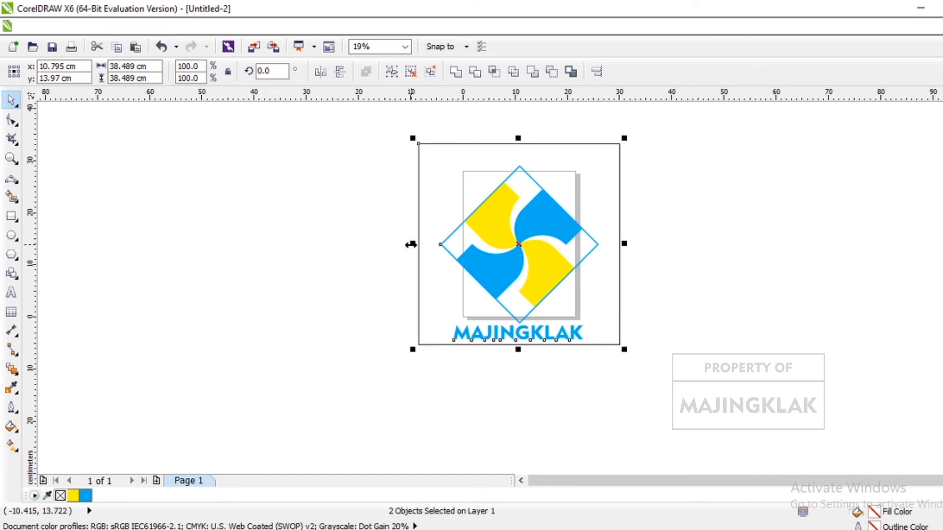
left_click_drag(414, 242, 678, 240)
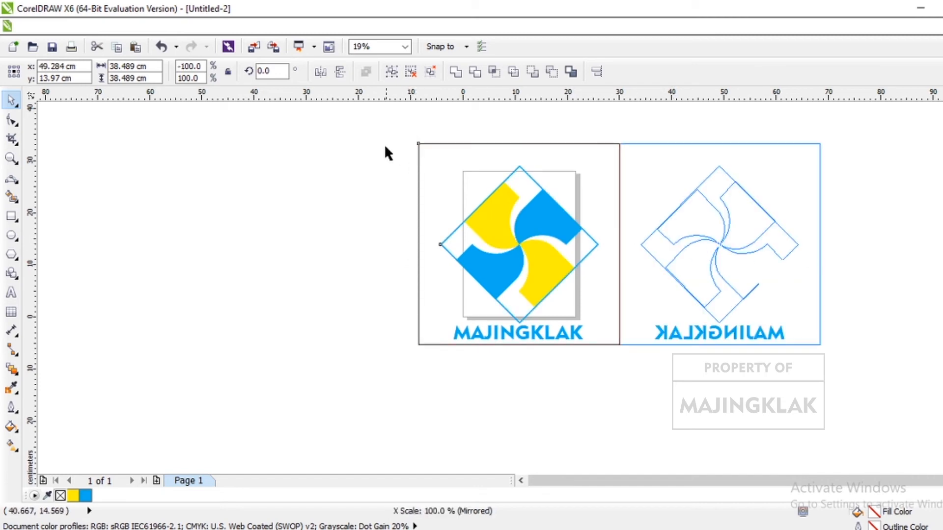
left_click(321, 73)
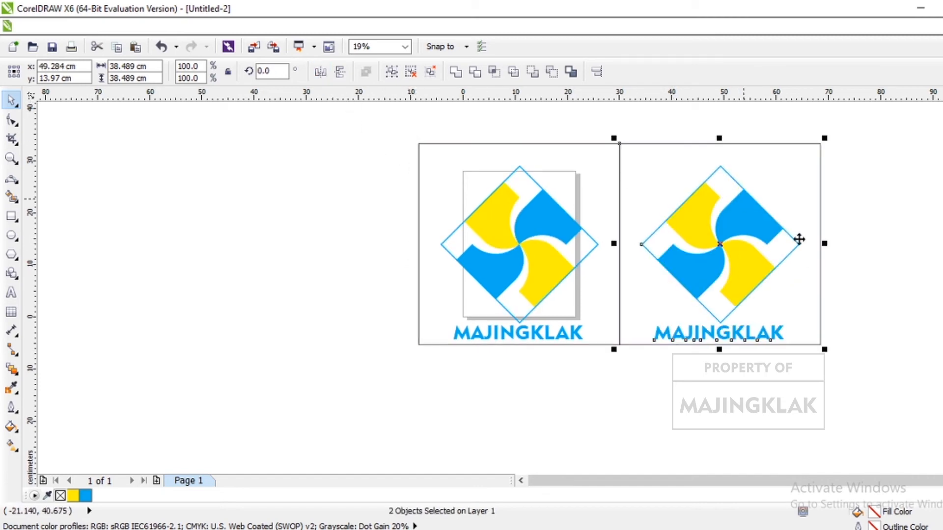
left_click(885, 241)
- Fill the copied logo's background square with black and send it behind the emblem and text
left_click(786, 176)
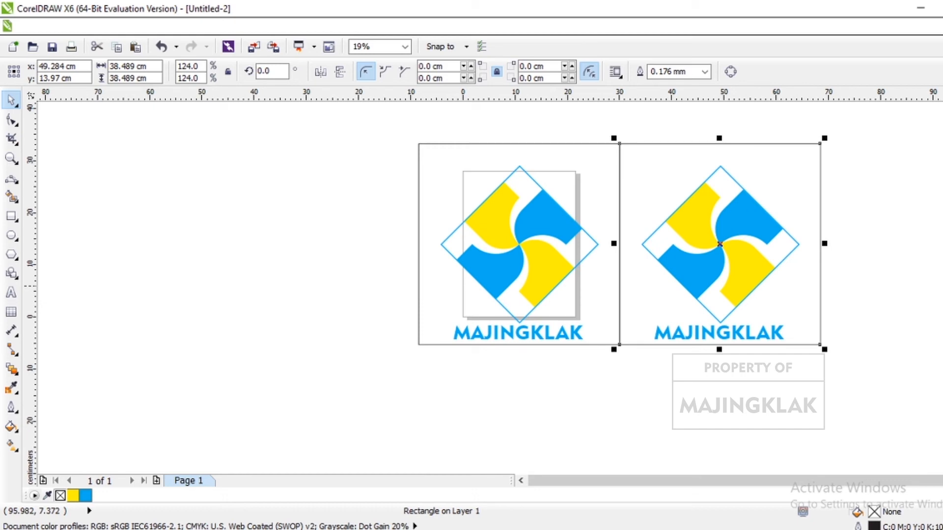
left_click(936, 191)
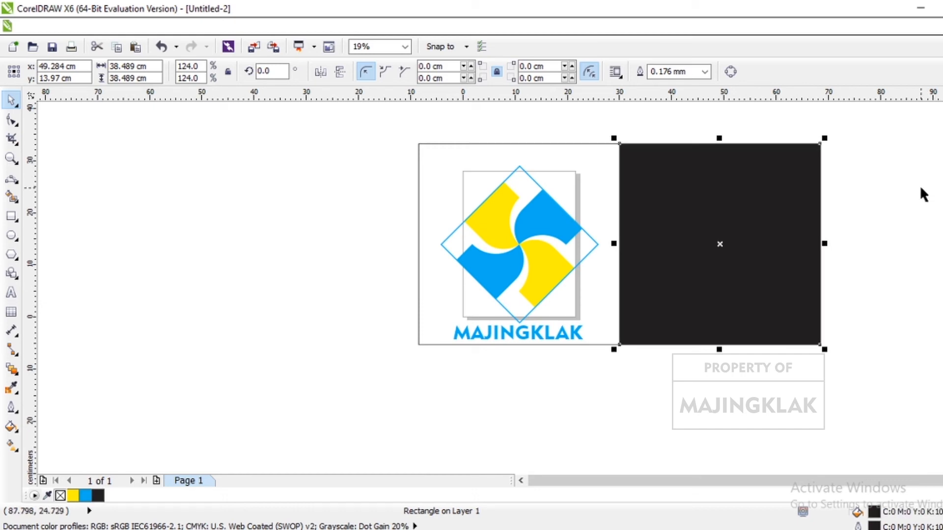
key("shift+Page_Down")
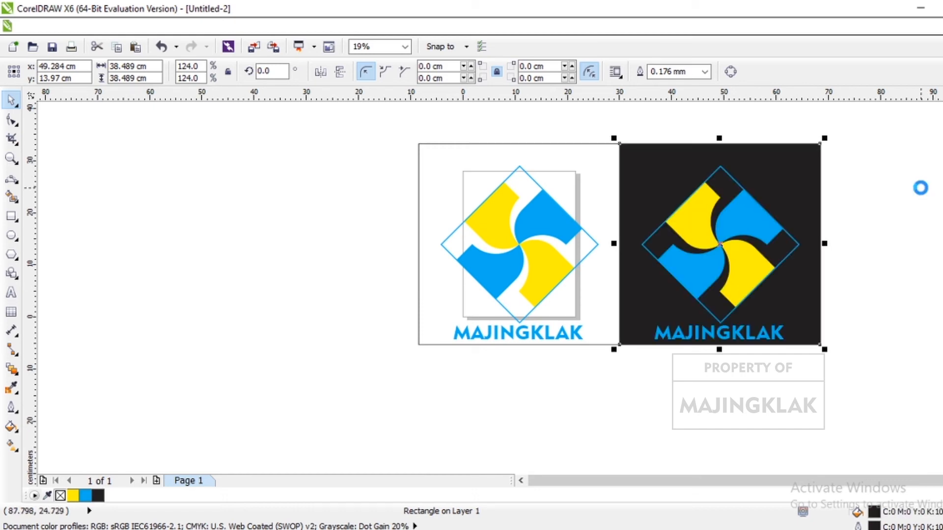
- Fill the original logo's background square with white and send it behind the emblem and text
left_click(599, 205)
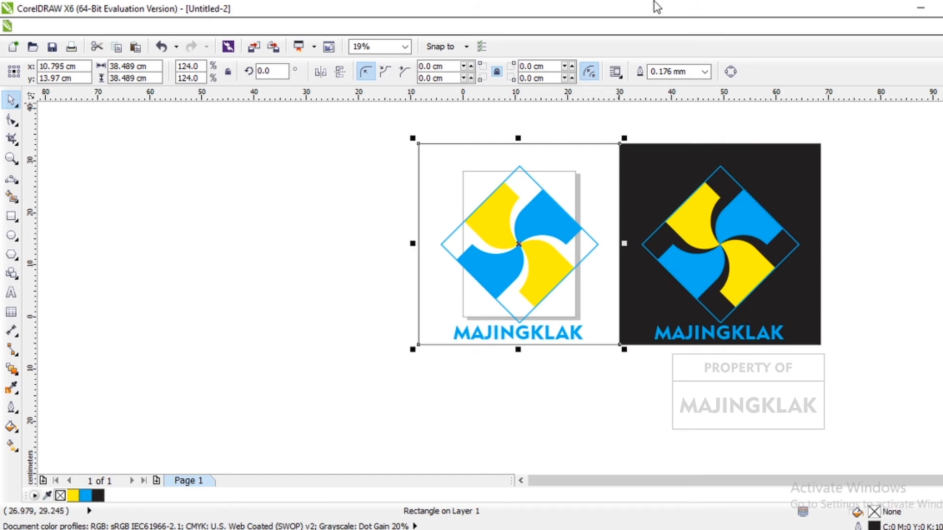
left_click(942, 127)
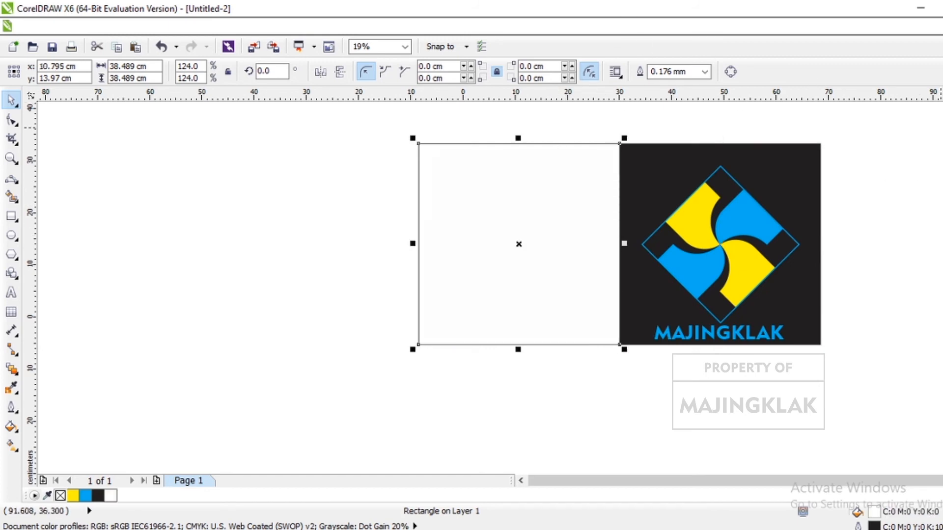
key("shift+Page_Down")
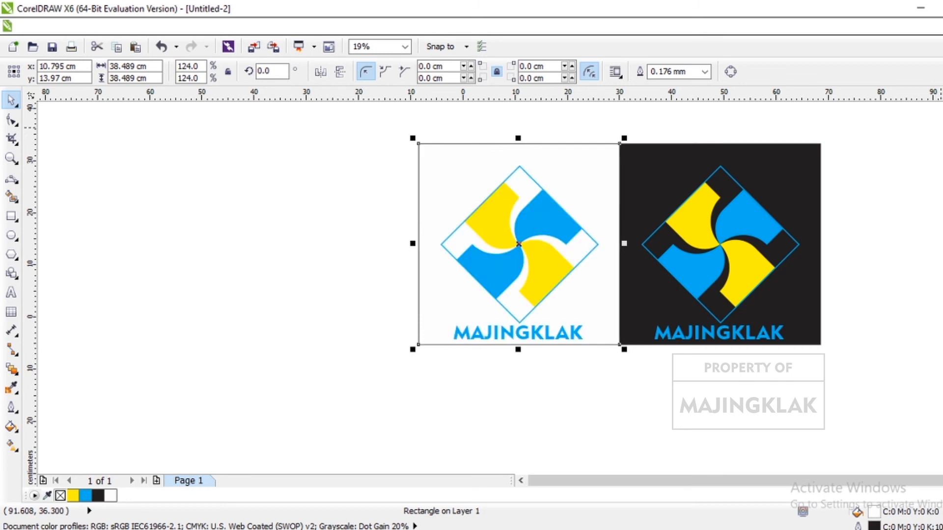
left_click(883, 279)
- Group both logo versions together with their white and black background squares
scroll(761, 340, "down", 1)
scroll(889, 291, "up", 1)
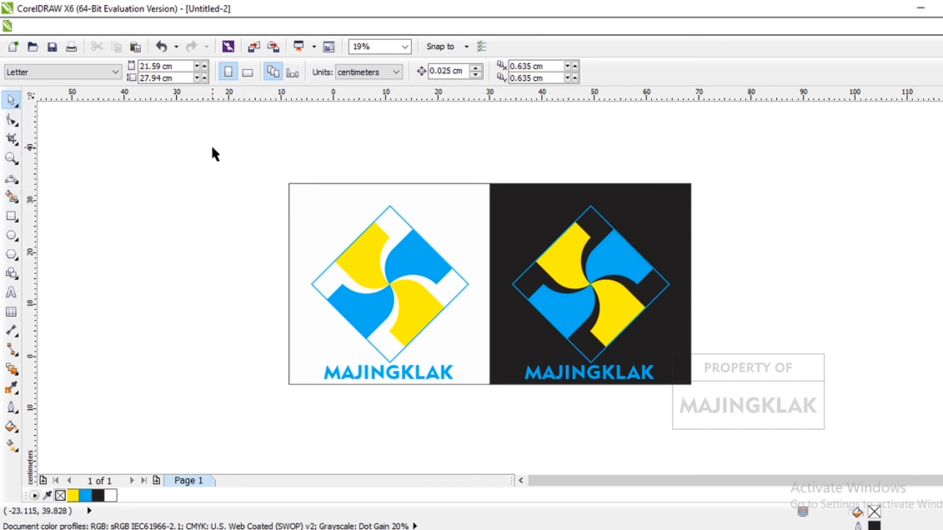
left_click_drag(227, 151, 766, 456)
key("ctrl+g")
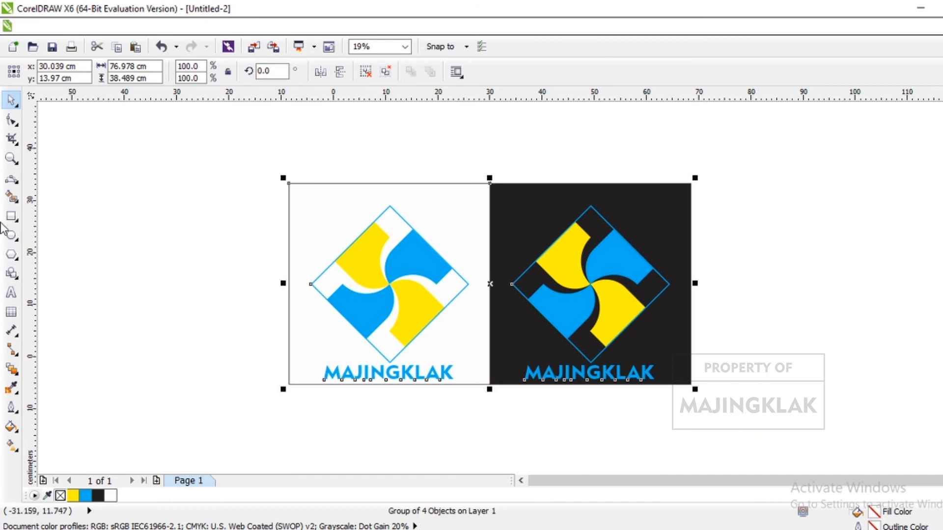
left_click(210, 172)
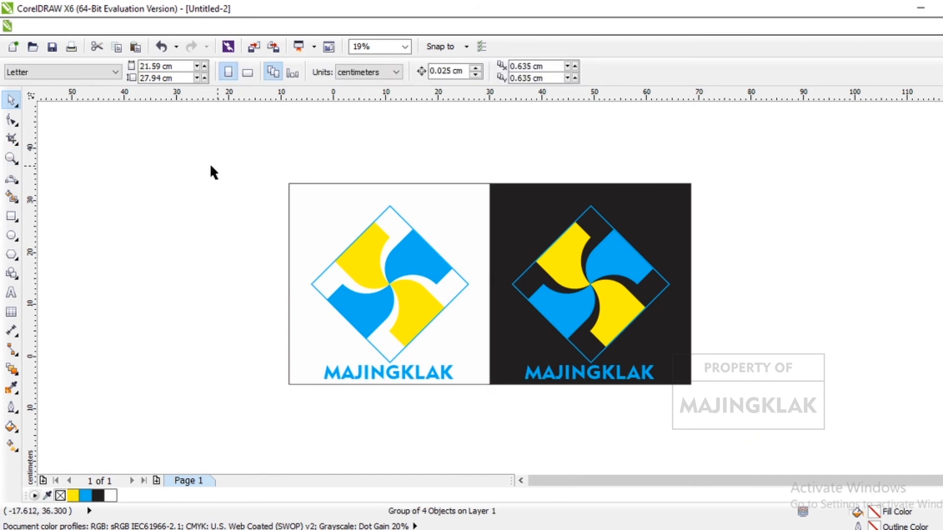
left_click(13, 160)
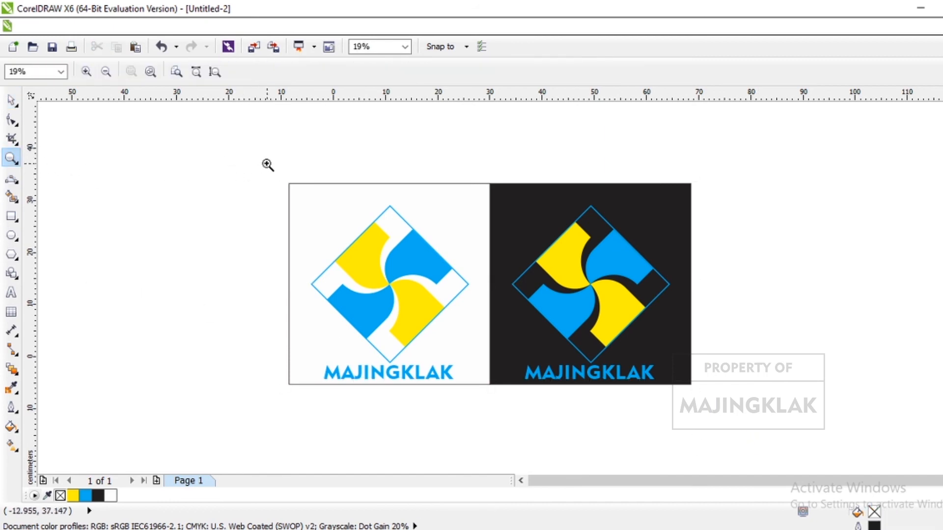
left_click_drag(279, 167, 705, 404)
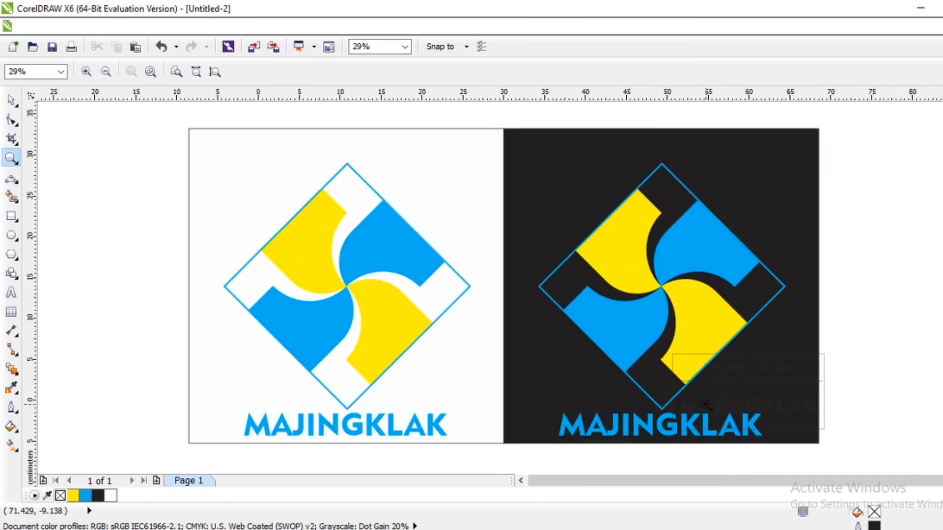
left_click(11, 102)
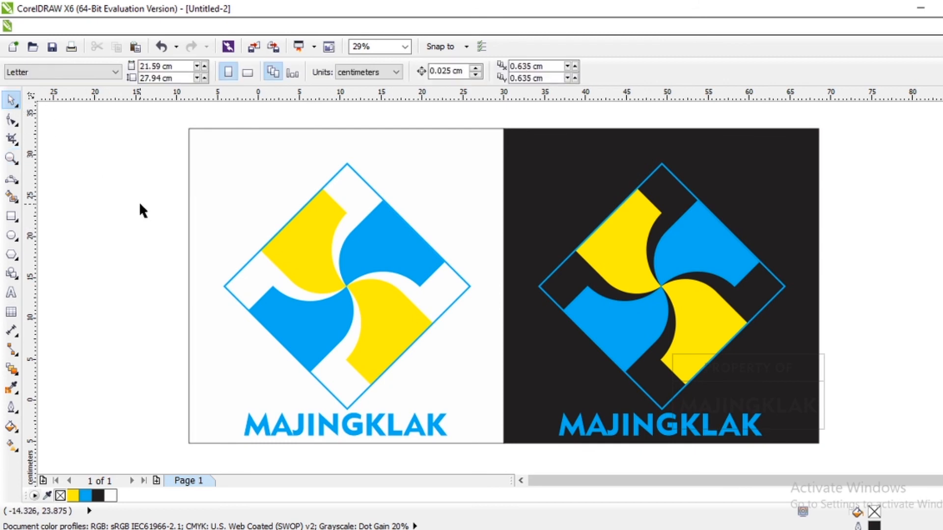